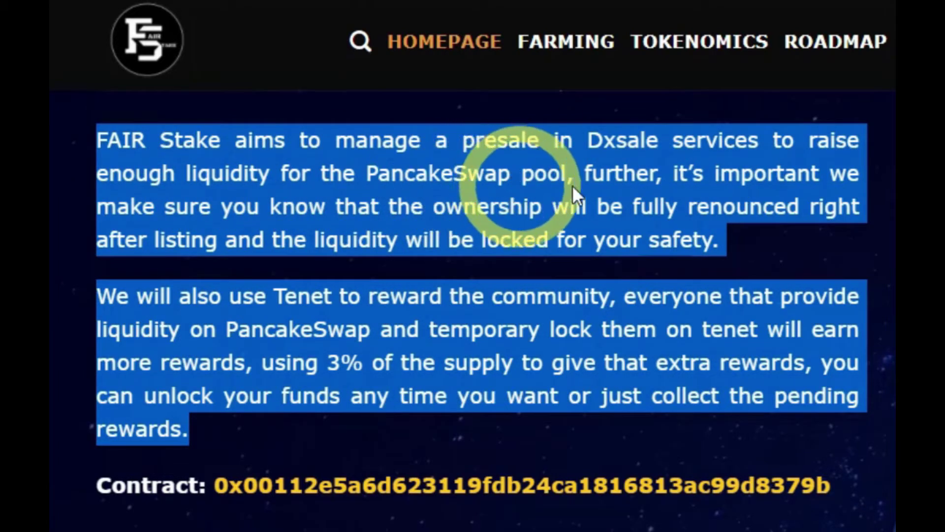
Read the Fair Stake project description, its contract address, and the homepage notes on liquidity, contract safety and community.
click(293, 265)
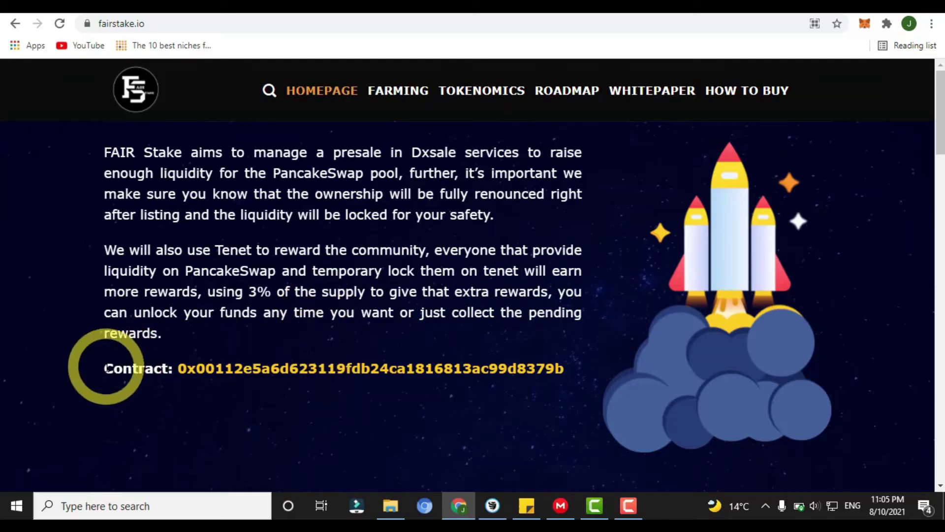
drag(97, 485, 421, 488)
drag(302, 375, 586, 374)
double_click(493, 370)
click(940, 203)
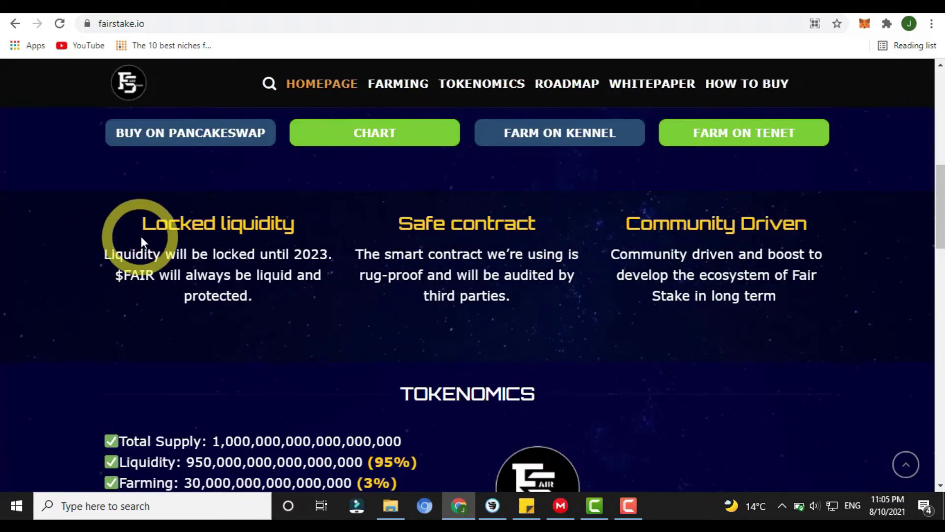
drag(155, 237, 334, 259)
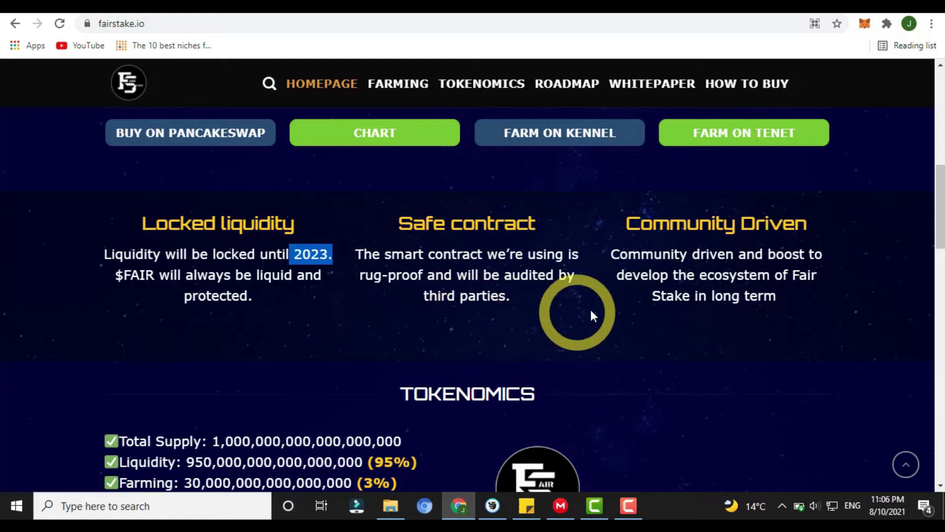
drag(618, 254, 808, 303)
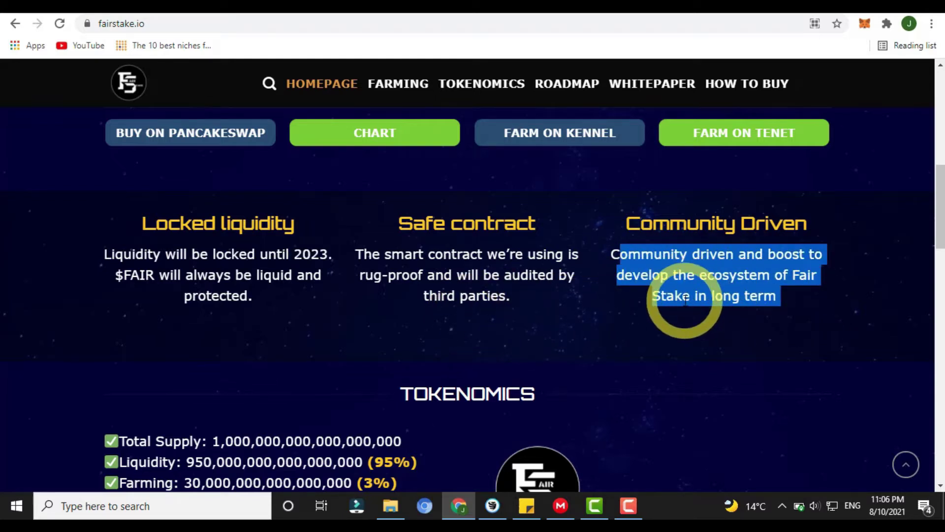
Examine the tokenomics section, including the total supply and the share allotted to the team.
scroll(661, 312, down, 5)
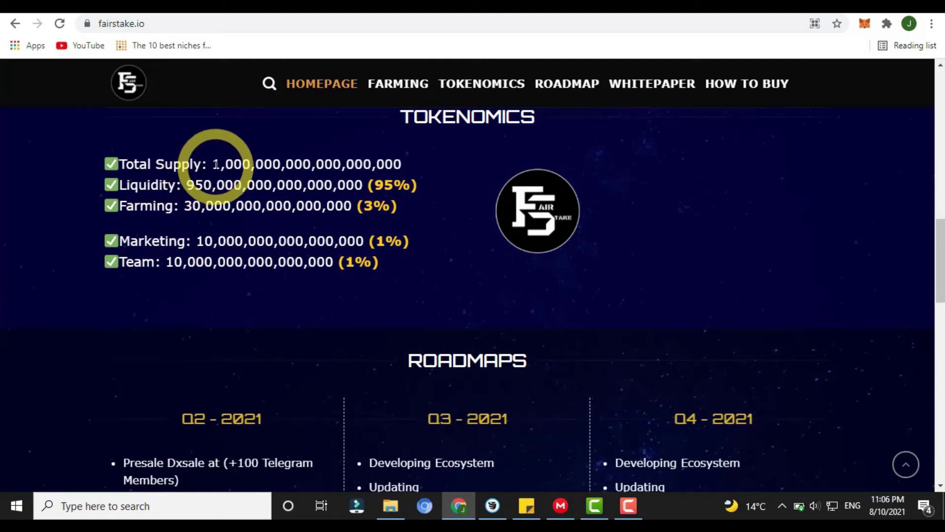
drag(248, 164, 497, 166)
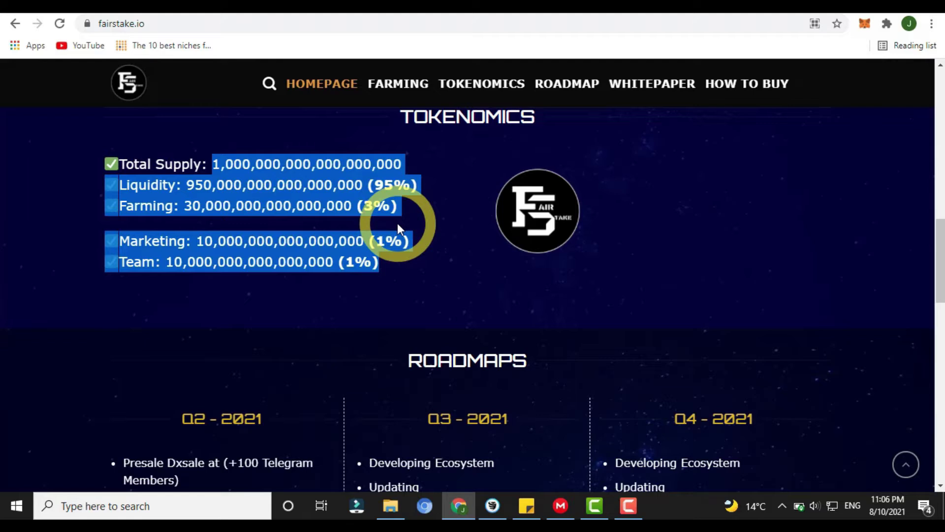
click(372, 203)
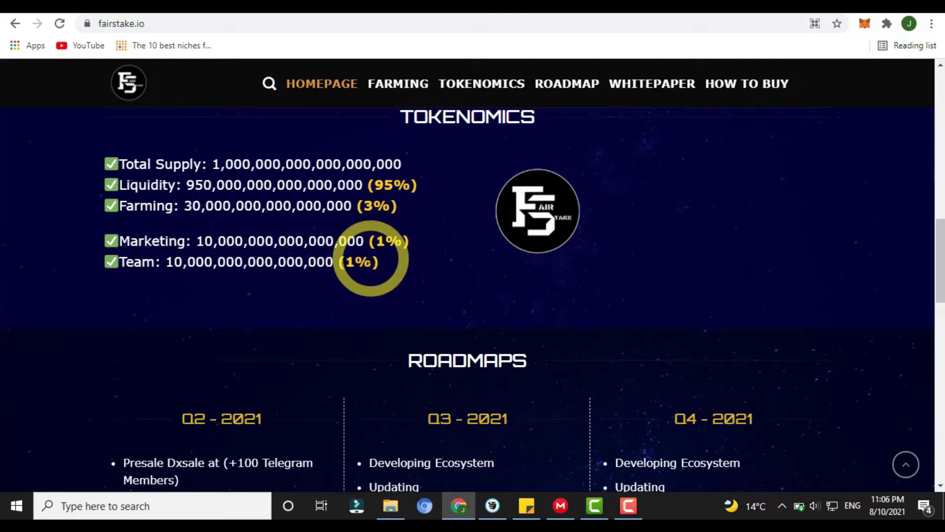
drag(374, 262, 345, 274)
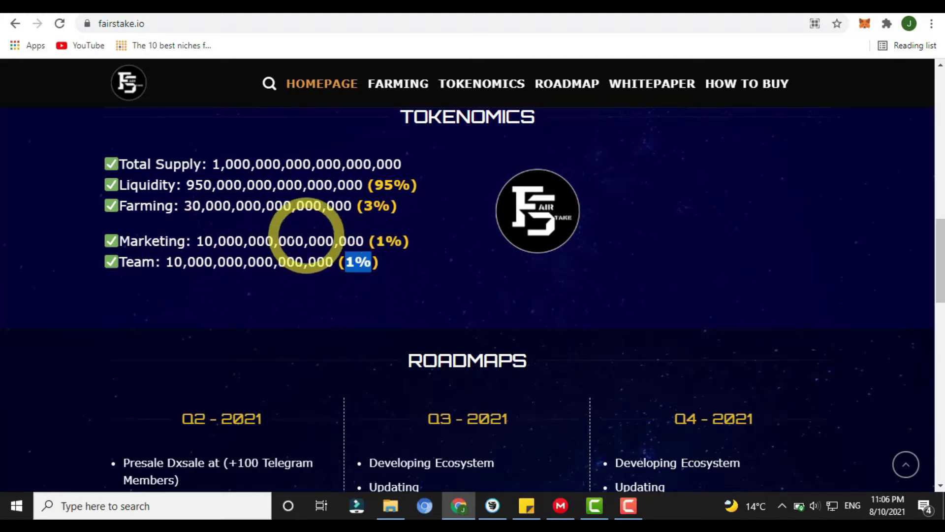
Review the Q2, Q3 and Q4 2021 roadmap items and the trading, community and resources sections below.
drag(939, 231, 940, 280)
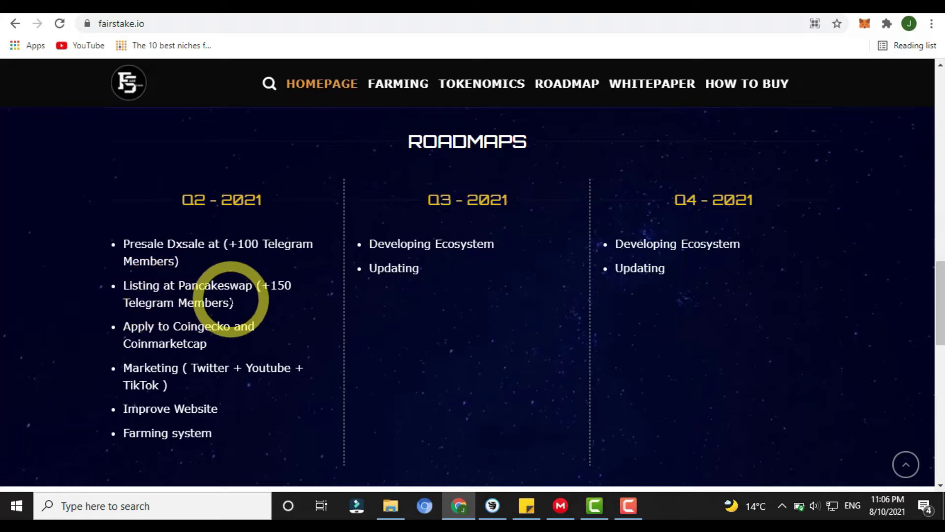
drag(124, 329, 219, 342)
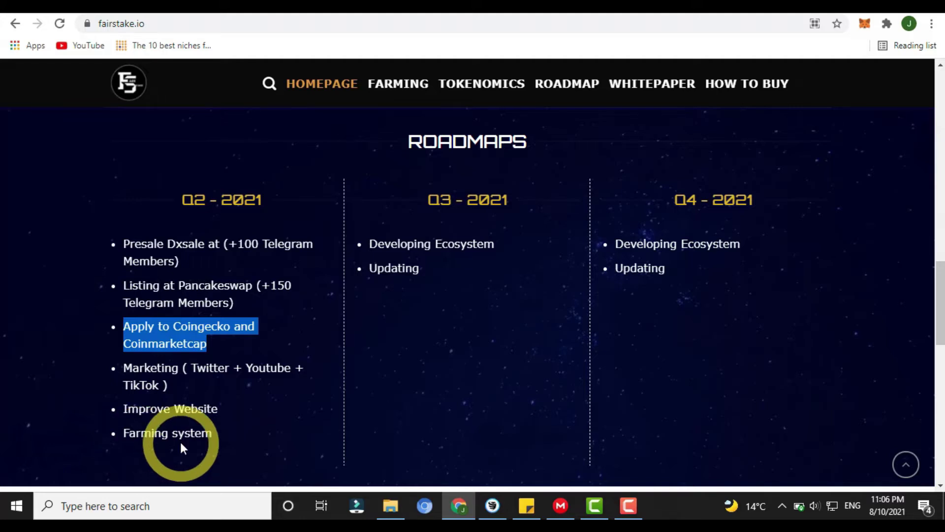
drag(128, 409, 228, 411)
click(227, 411)
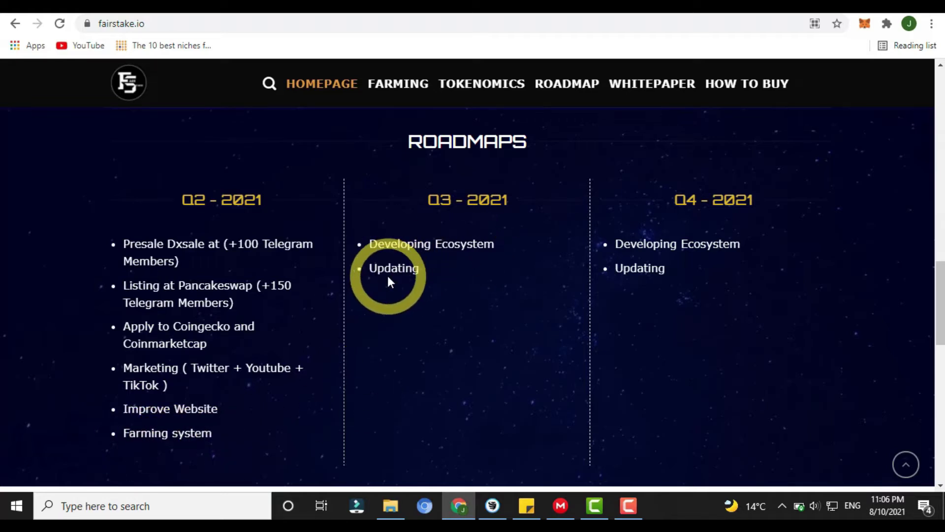
scroll(712, 285, down, 5)
drag(364, 156, 546, 169)
scroll(554, 192, down, 5)
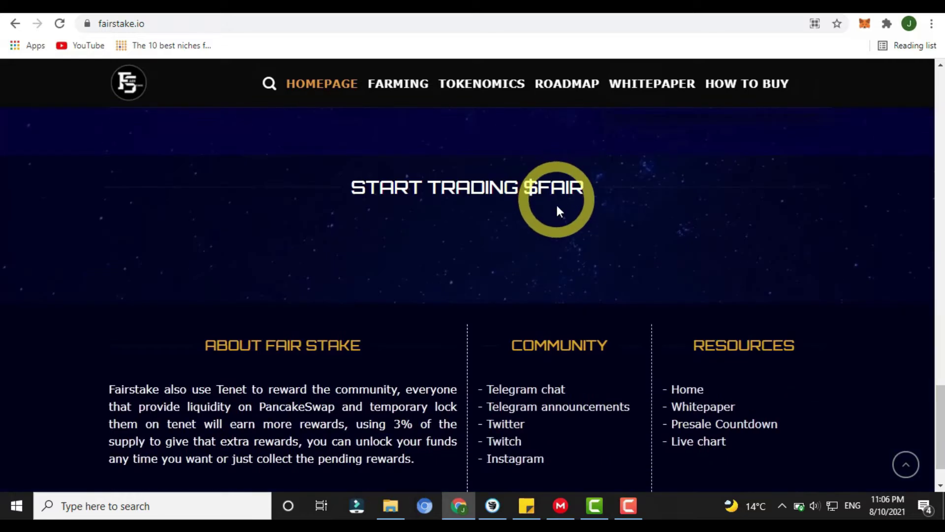
scroll(526, 269, down, 1)
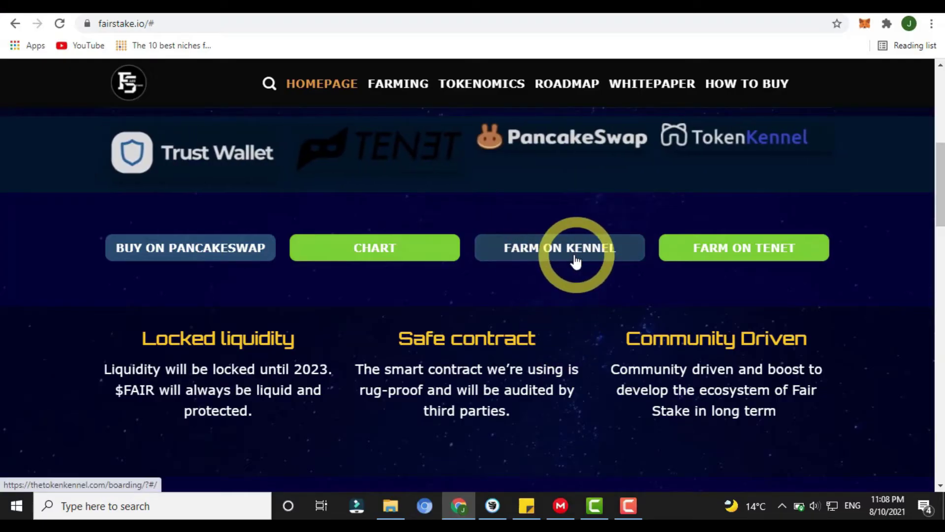
Open Farm on Kennel in a new tab and connect The Token Kennel to MetaMask's Account 1.
right_click(572, 255)
click(596, 266)
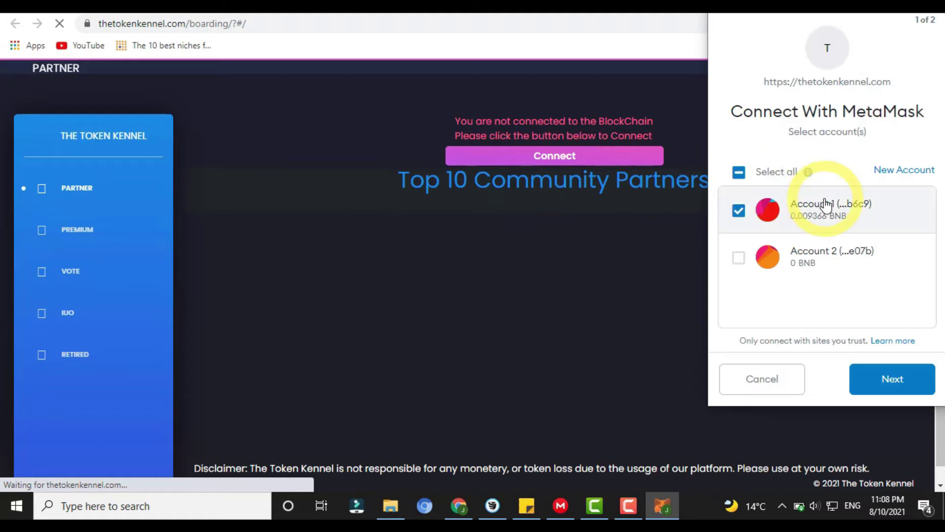
click(887, 385)
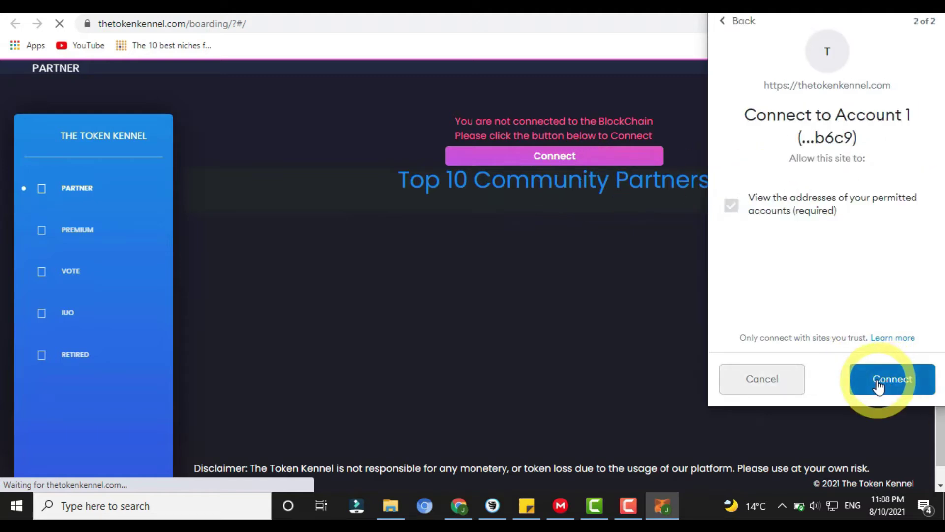
click(894, 383)
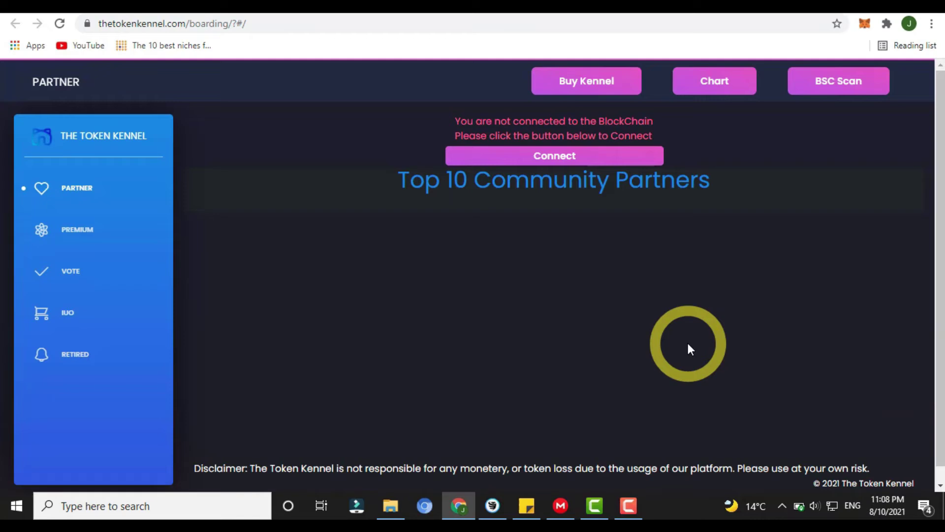
click(576, 158)
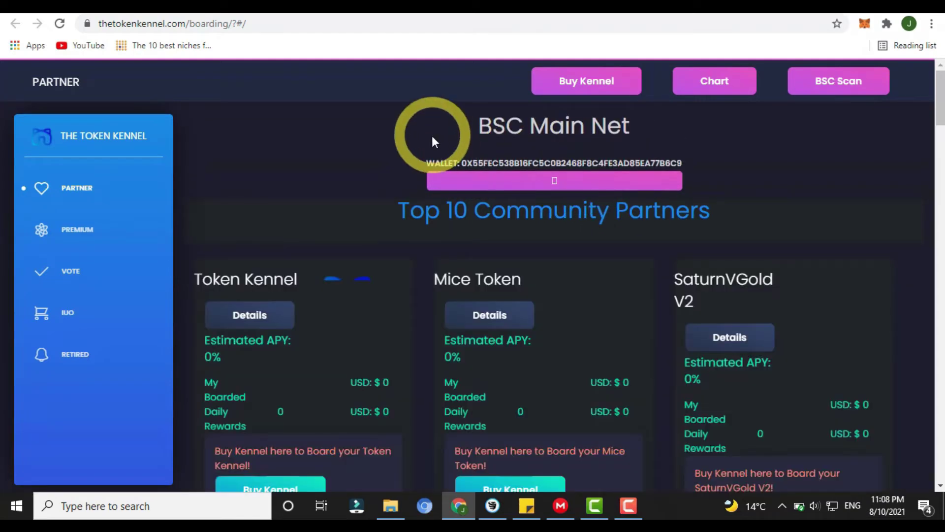
Check the connected wallet address and the estimated APY of the Token Kennel pool.
double_click(610, 162)
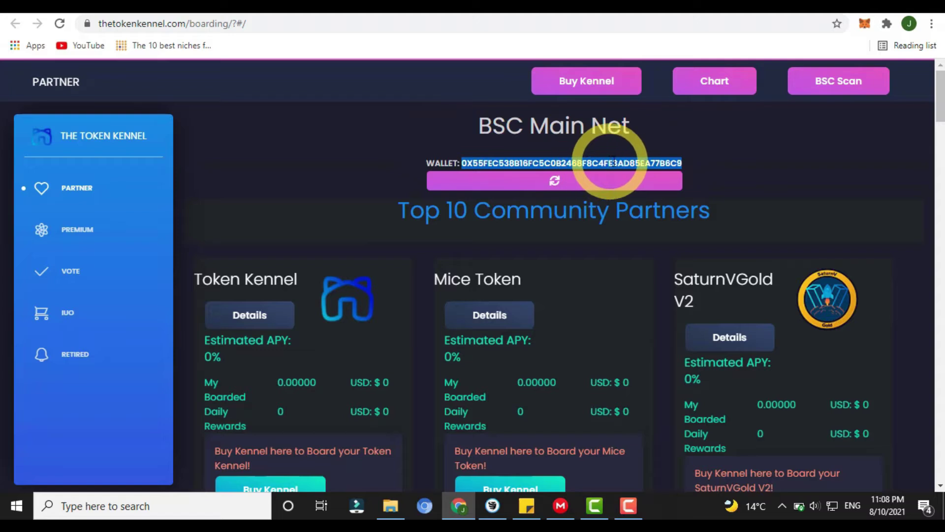
click(715, 168)
drag(941, 101, 941, 120)
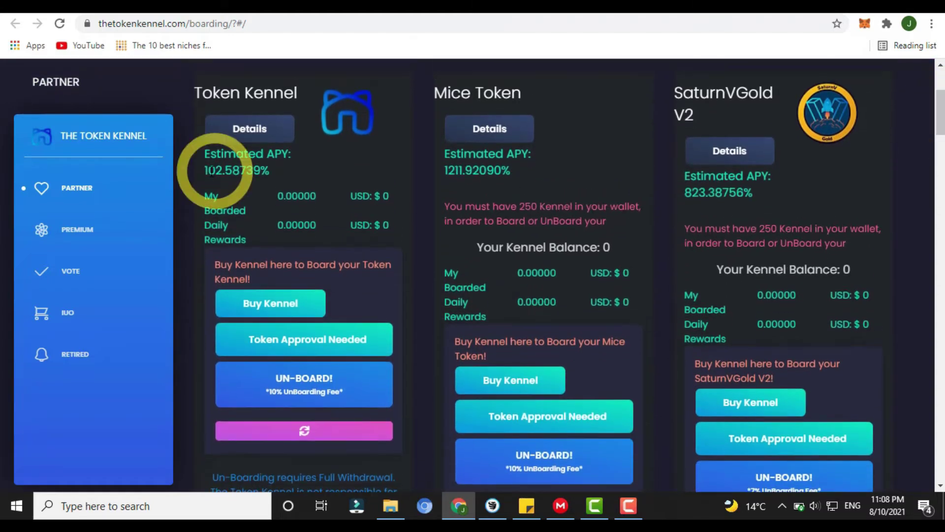
drag(205, 170, 270, 176)
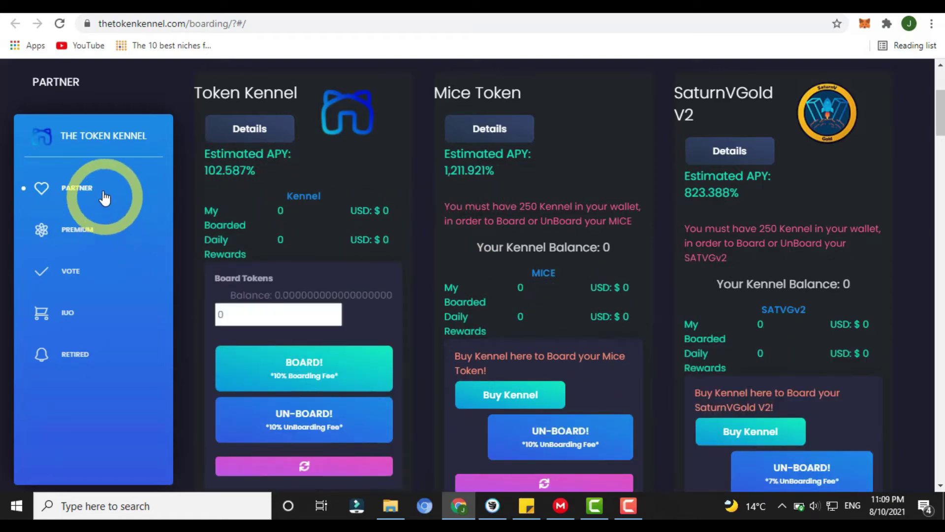
Find the Fair Stake pool and read its estimated APY and the Kennel holding required for boarding.
scroll(875, 243, down, 10)
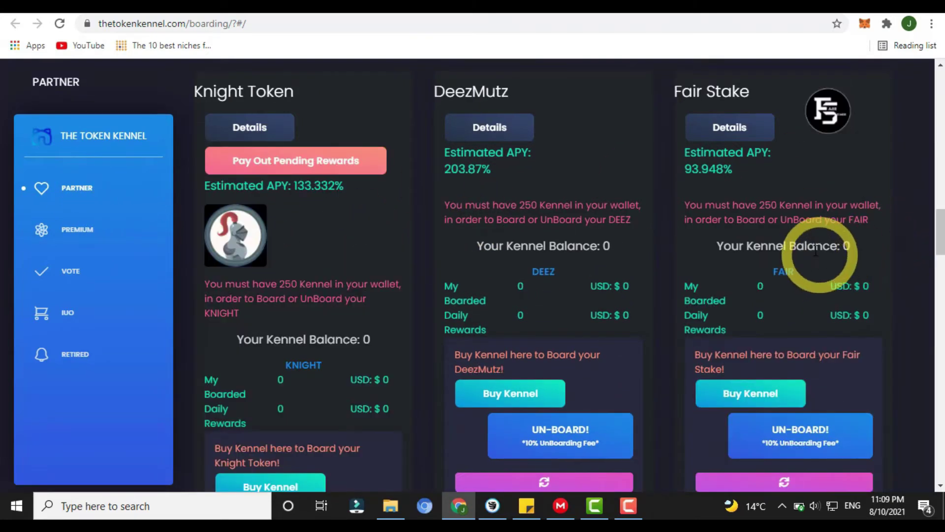
drag(681, 167, 746, 169)
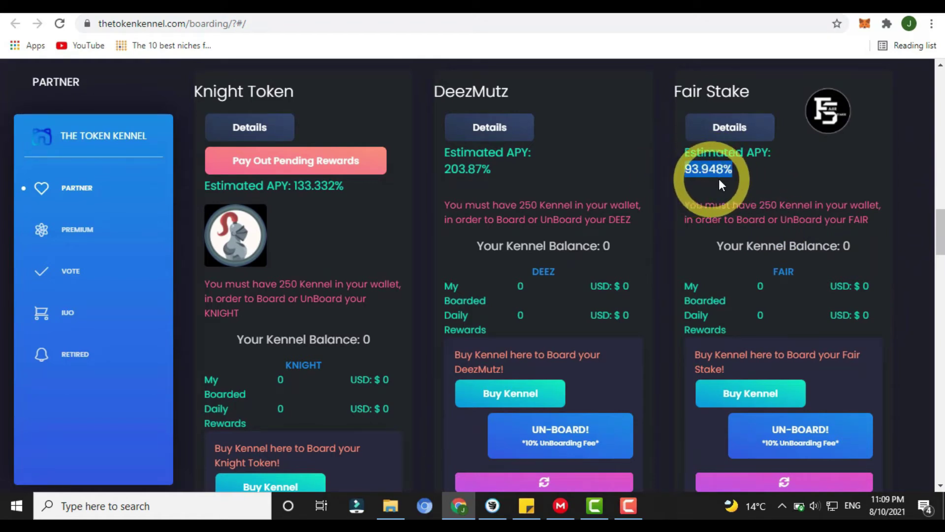
click(691, 208)
drag(685, 204, 881, 220)
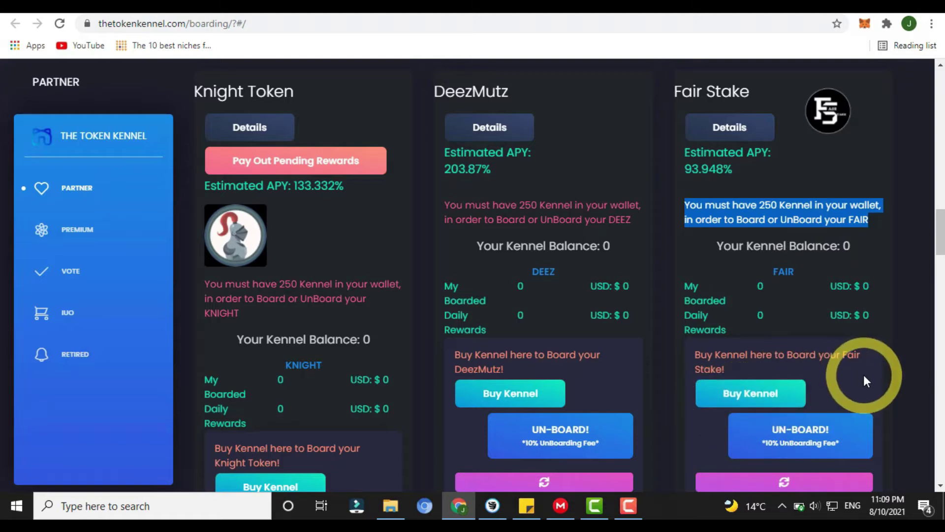
On Kennel's PancakeSwap page, look up 0x2C319Cde4E46F85f7a1004B9a81D4A52d896e208 as the output currency and begin importing the token.
scroll(772, 401, down, 2)
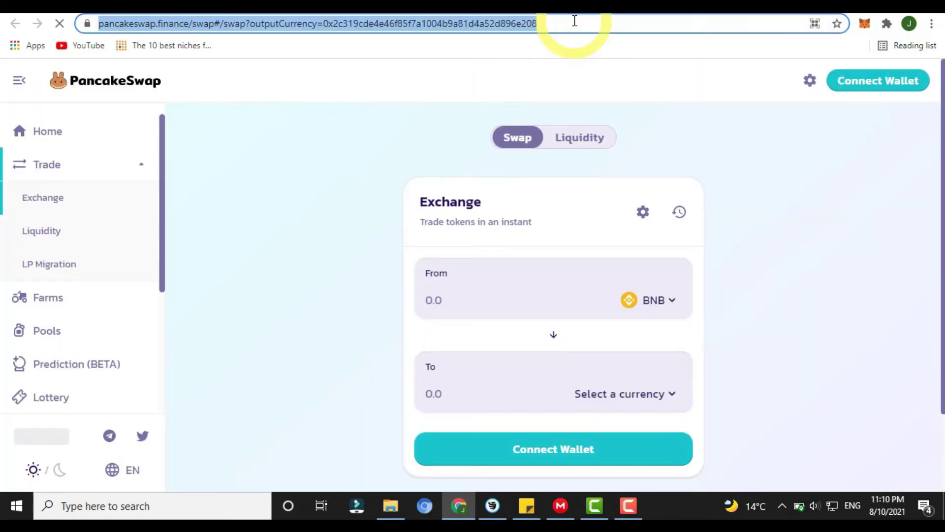
click(574, 20)
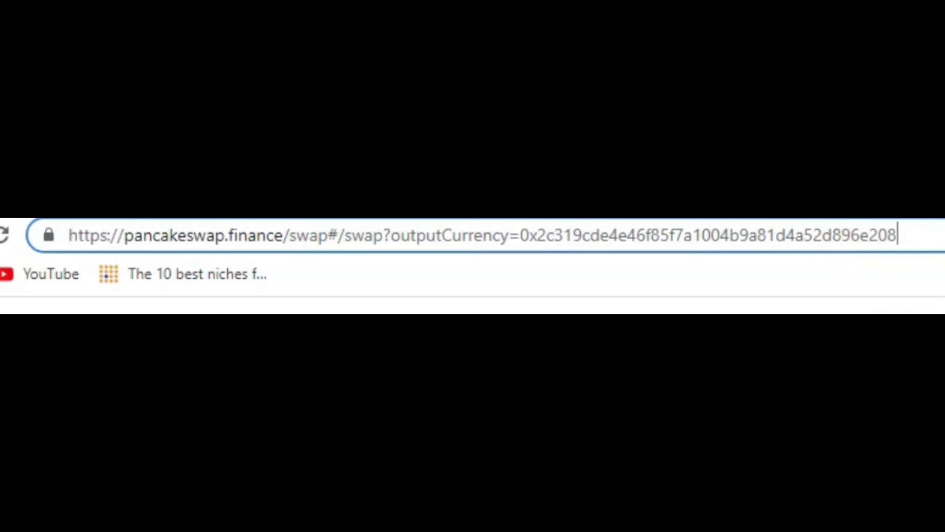
click(589, 396)
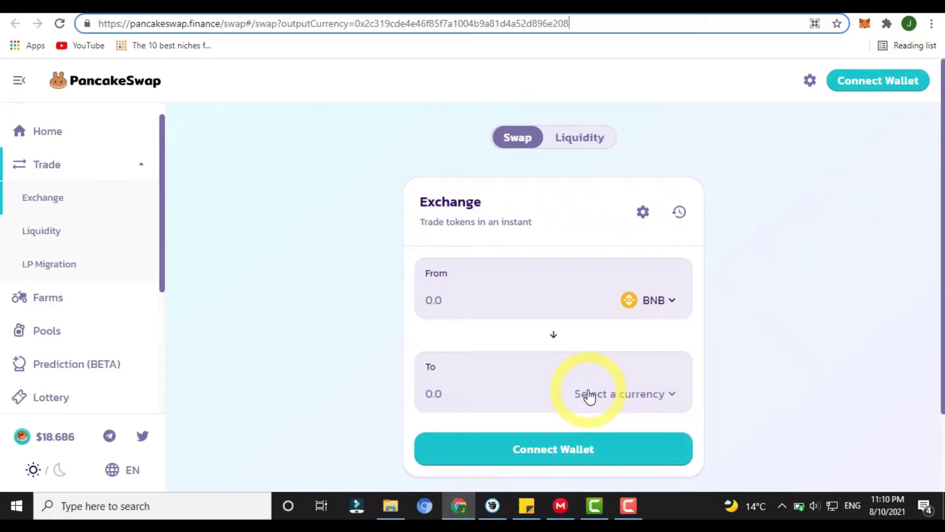
click(482, 140)
key(ctrl+v)
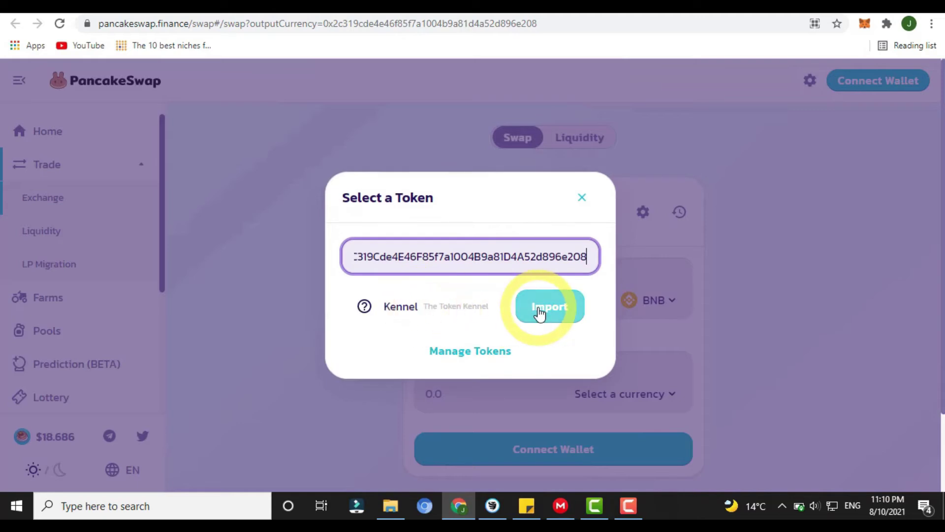
click(543, 307)
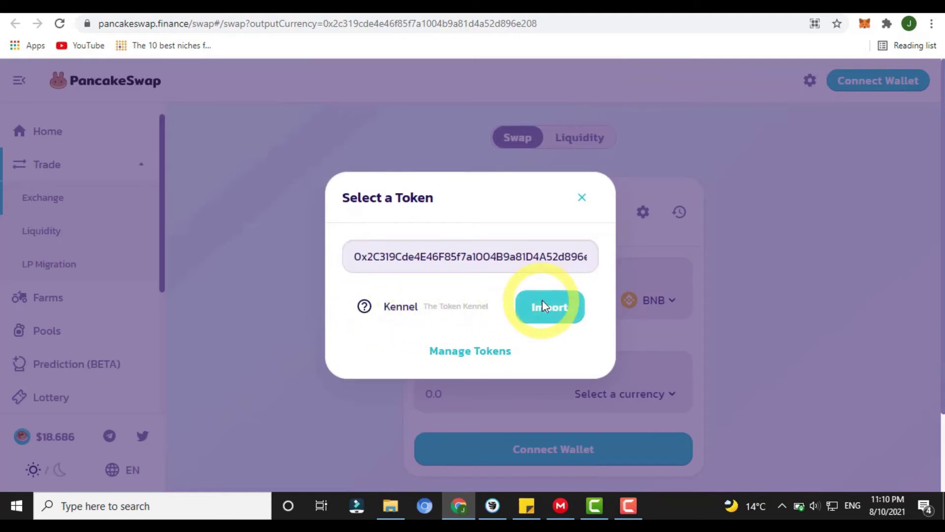
Review the Kennel token's details on BscScan, then acknowledge the import risk and import the token into PancakeSwap.
click(516, 384)
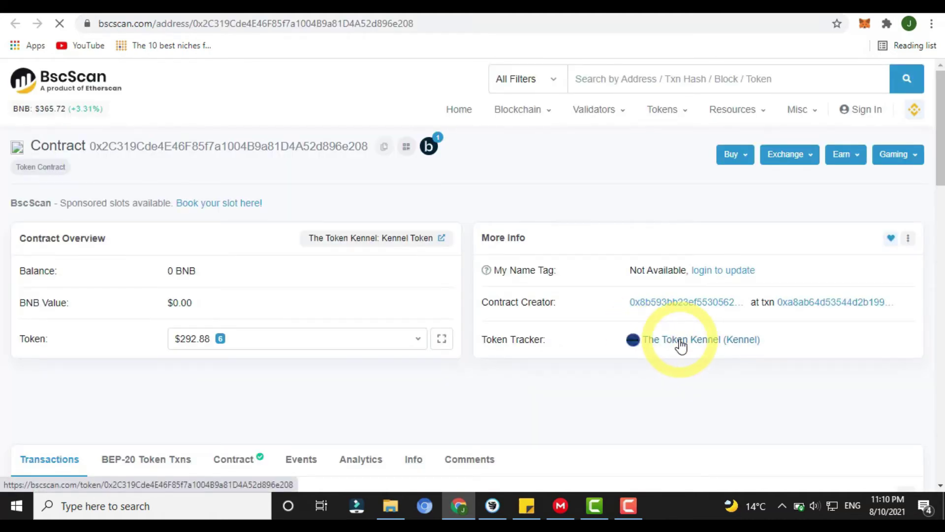
click(681, 344)
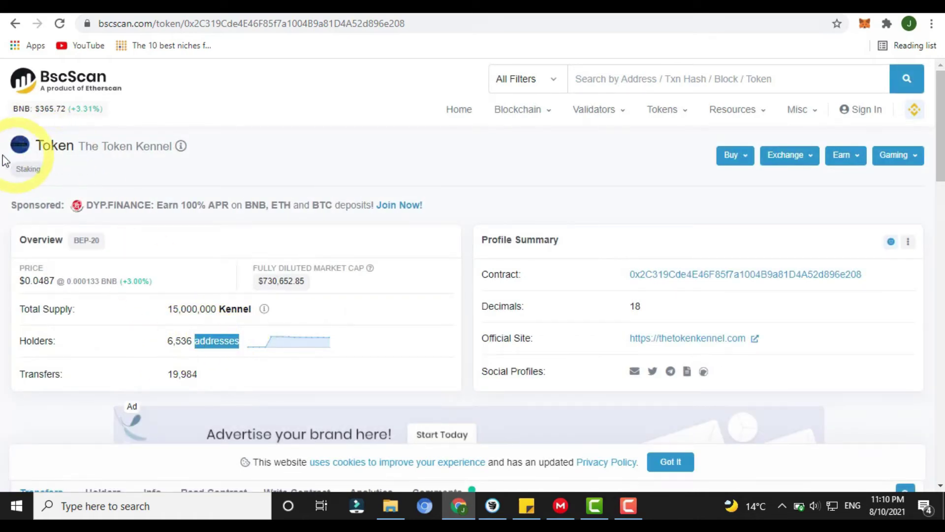
click(634, 6)
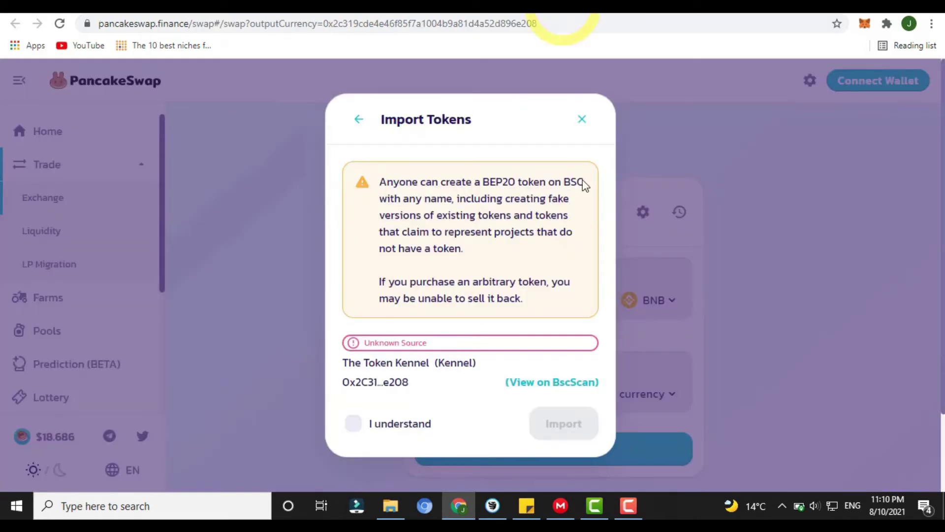
click(353, 423)
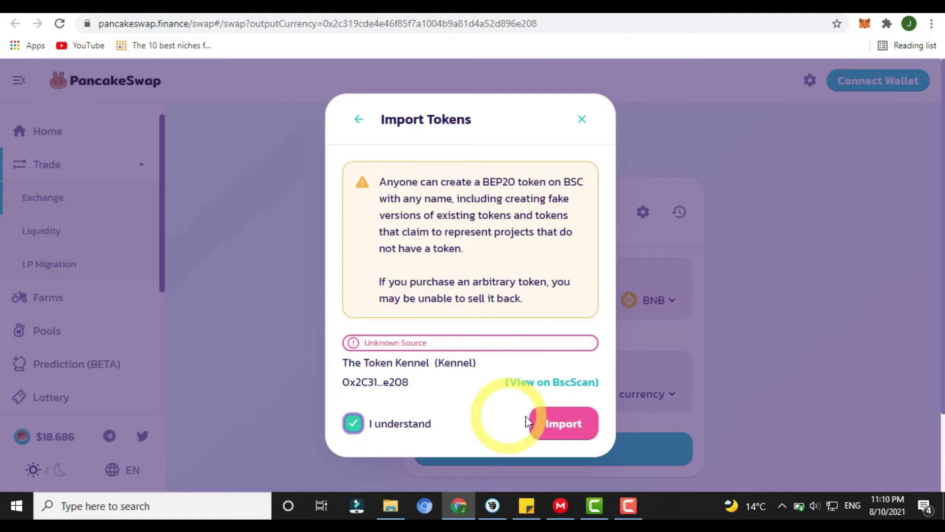
click(551, 425)
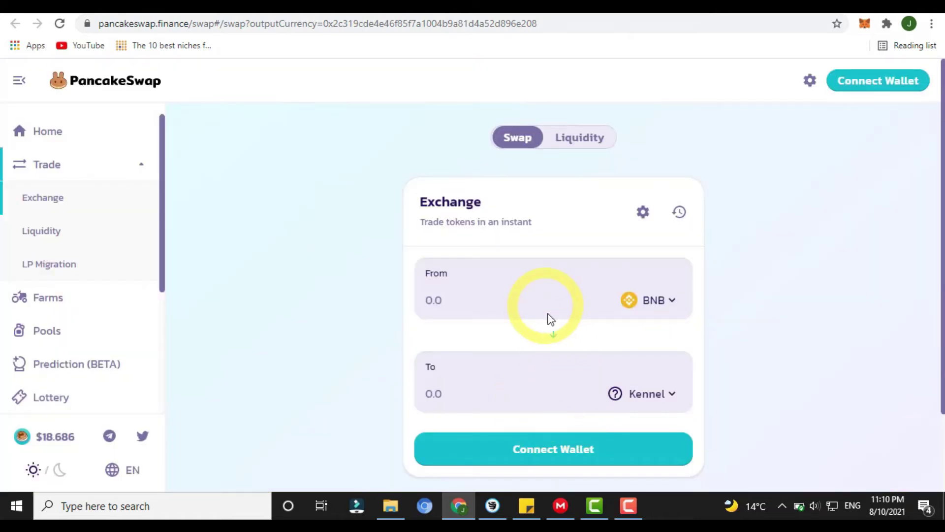
Reverse the swap direction so Kennel is exchanged for BNB, and set the From amount to 250.
click(554, 337)
click(463, 297)
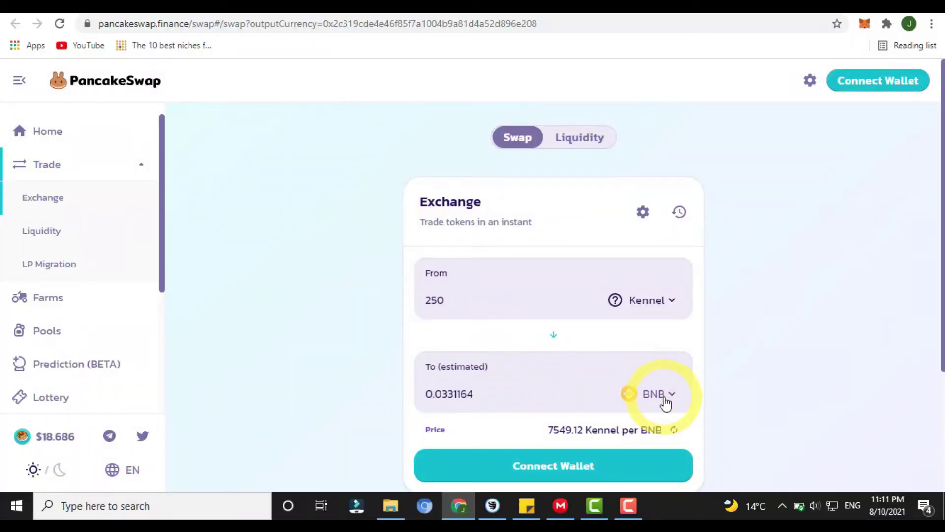
Change the swap's output token to BUSD and connect Account 1 of the MetaMask wallet to PancakeSwap.
click(658, 395)
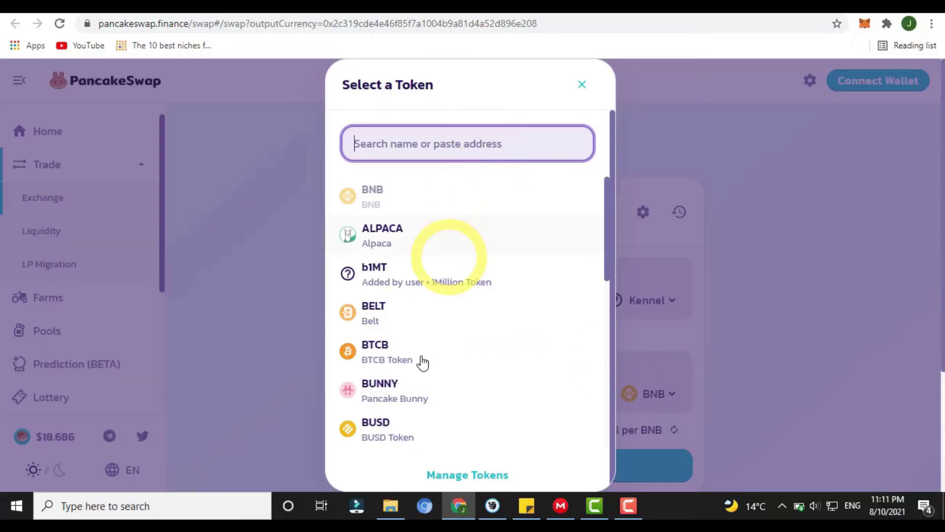
click(411, 433)
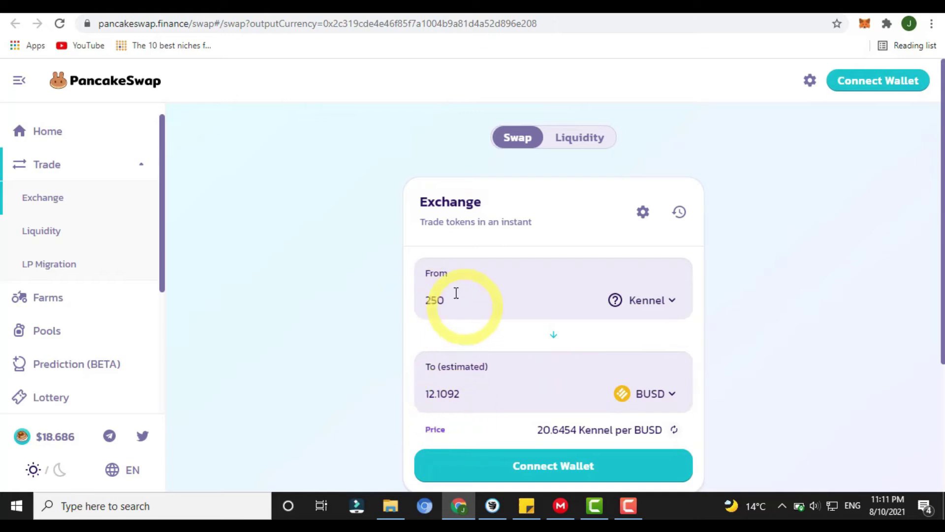
click(538, 467)
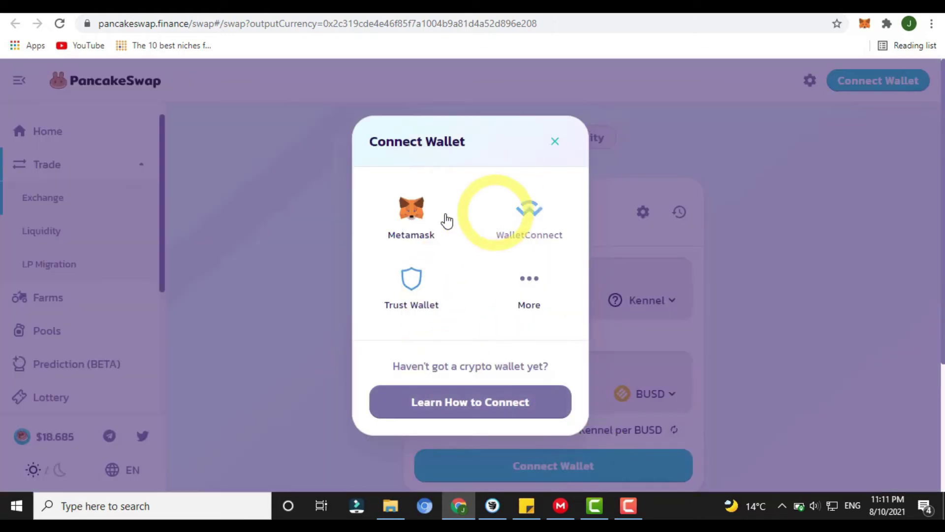
click(411, 214)
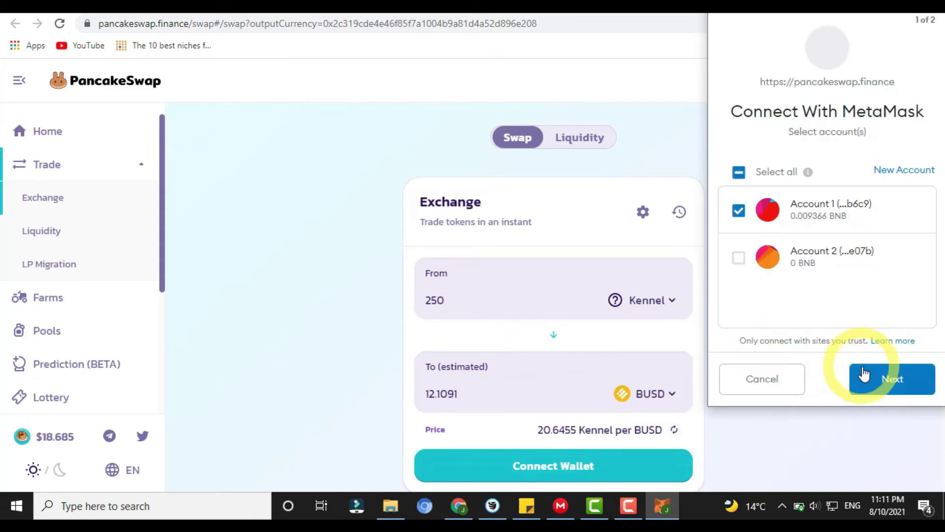
click(863, 375)
click(865, 377)
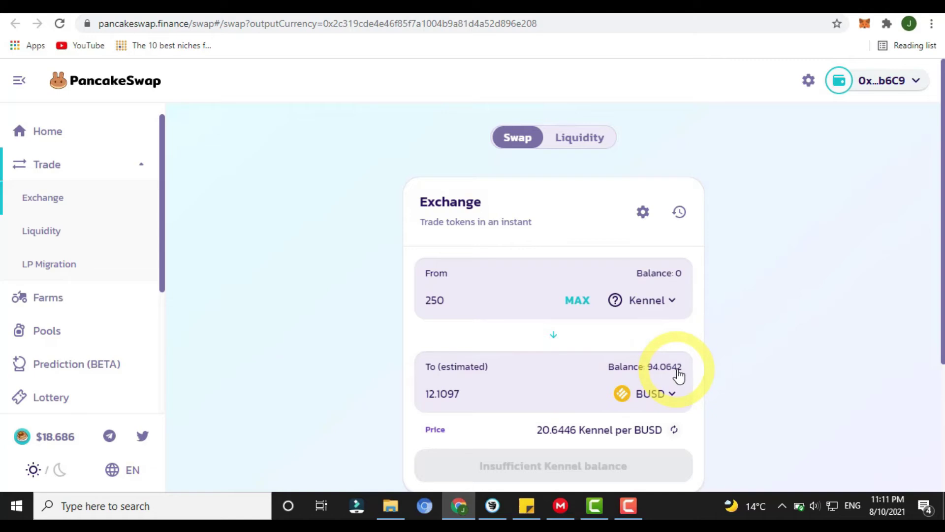
Reverse the swap so BUSD is exchanged for Kennel, with 12.2431 BUSD as input and 4% slippage tolerance.
scroll(640, 364, down, 3)
click(554, 198)
scroll(703, 316, up, 3)
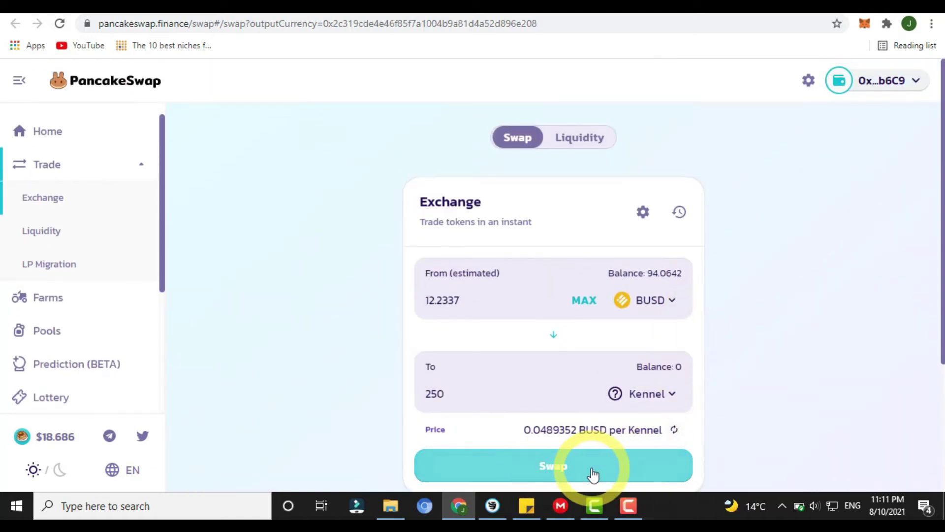
click(643, 213)
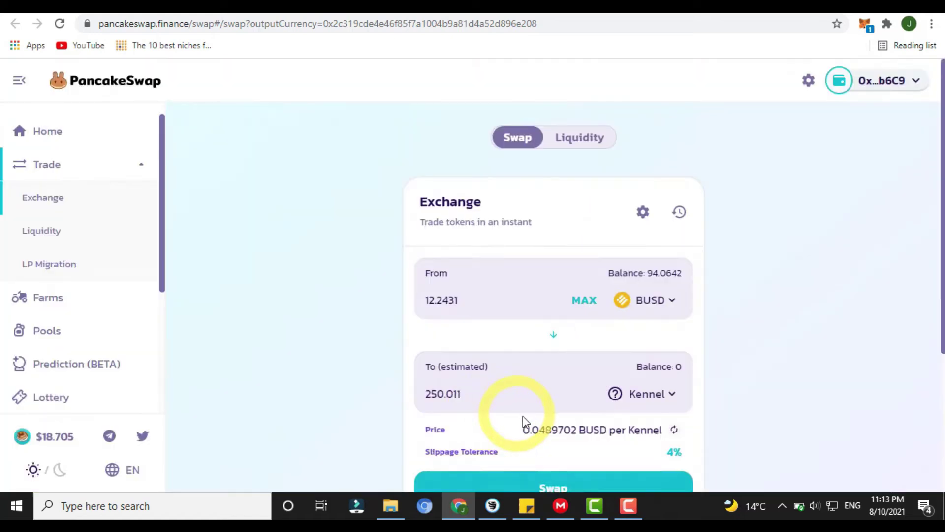
Swap 12.2431 BUSD for Kennel, approve the transaction in MetaMask, and dismiss the submission dialog.
scroll(928, 264, down, 1)
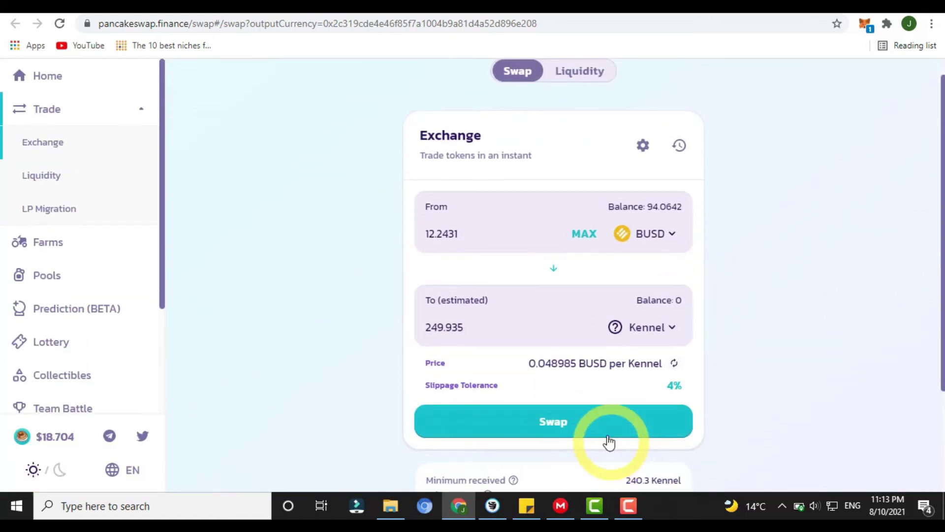
click(603, 428)
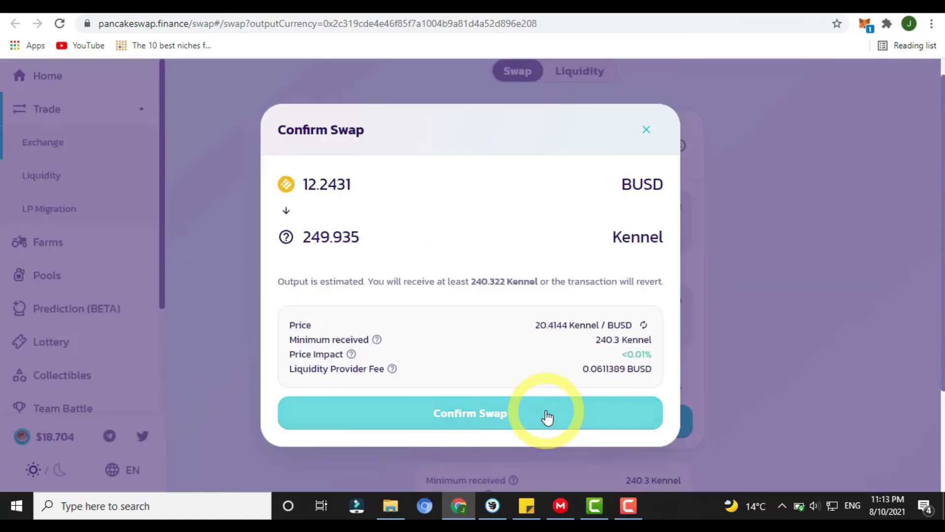
click(546, 417)
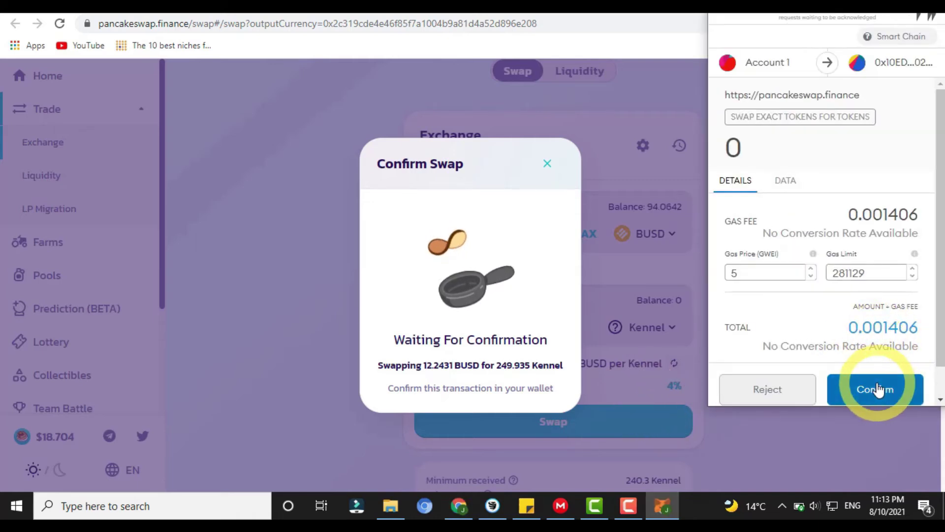
click(878, 388)
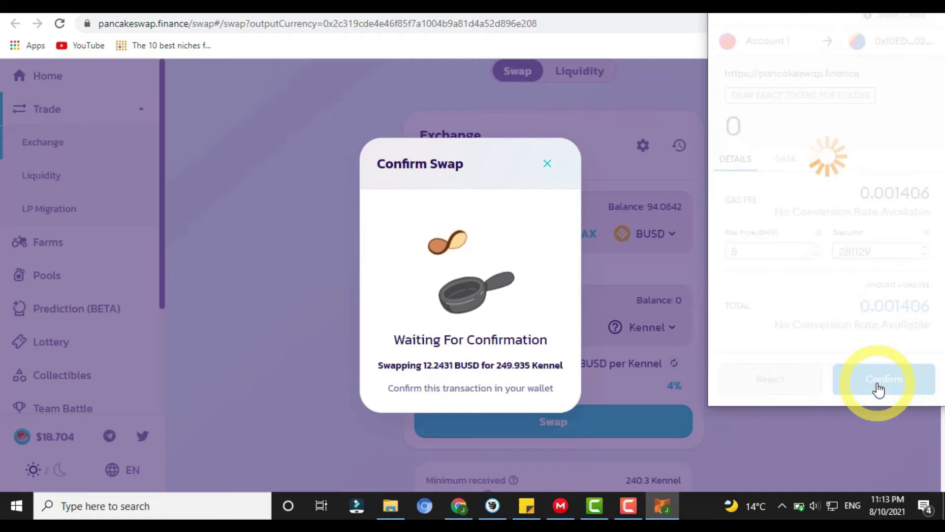
drag(569, 302, 532, 304)
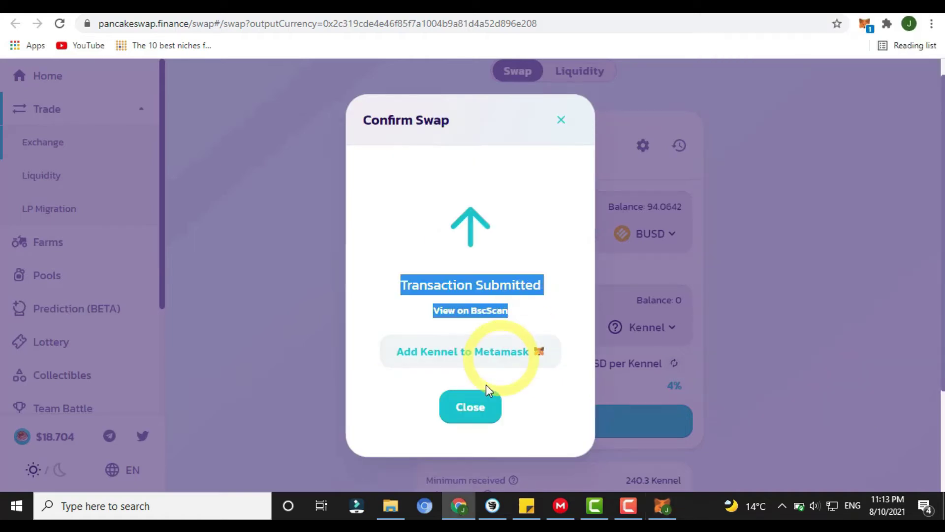
click(475, 406)
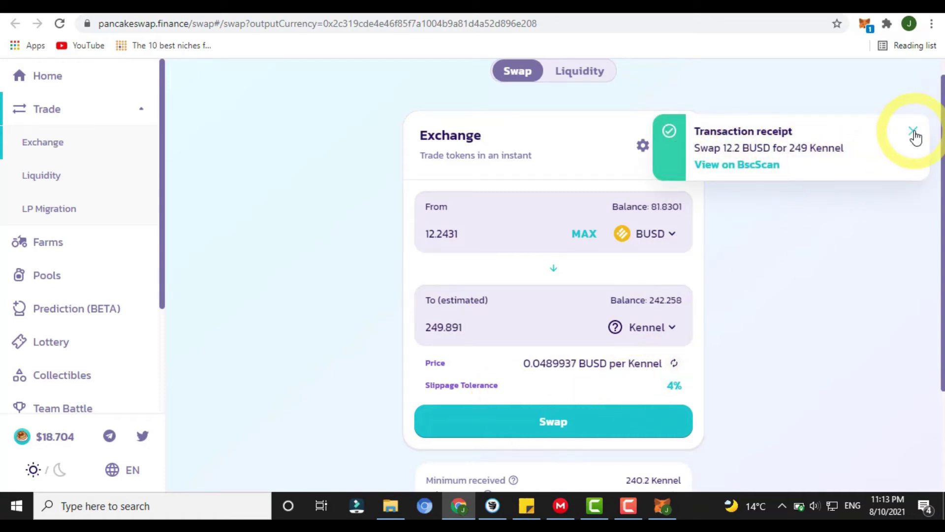
Check the Kennel amount on the transaction receipt, then open the swap's Kennel output amount for editing.
drag(792, 143, 852, 149)
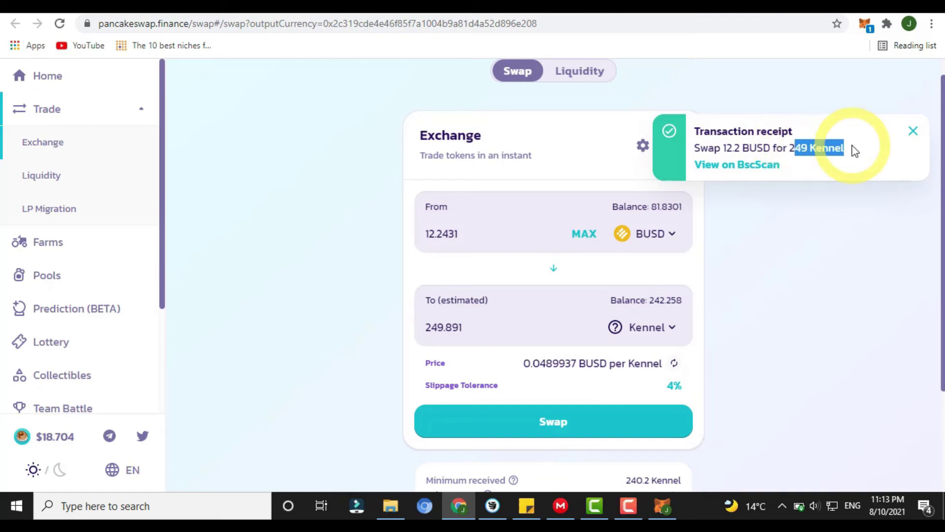
click(837, 147)
click(491, 330)
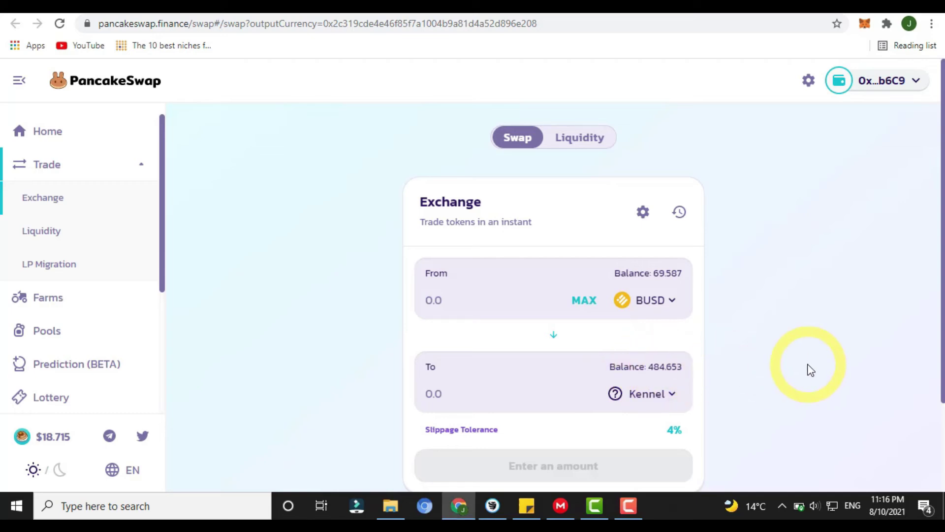
Copy the Fair Stake contract address from the fairstake.io homepage and look it up as PancakeSwap's output token.
click(246, 6)
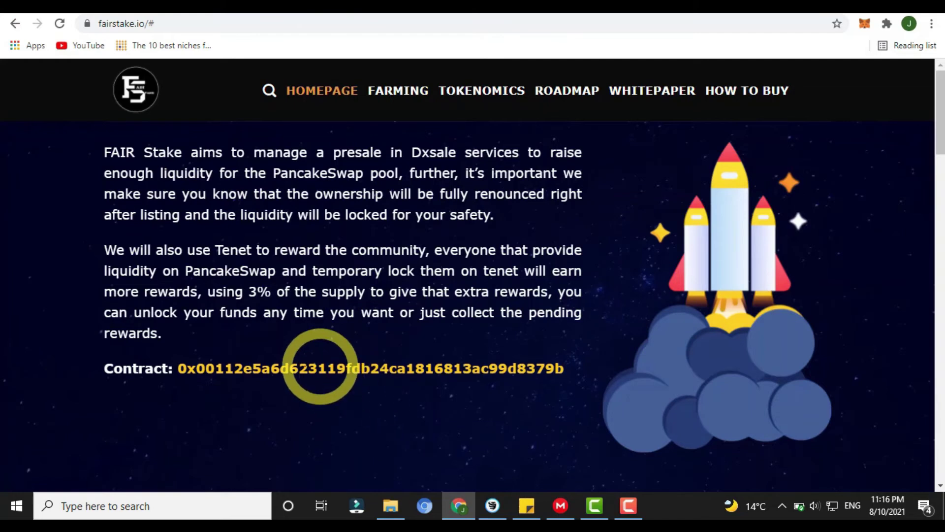
drag(178, 369, 574, 369)
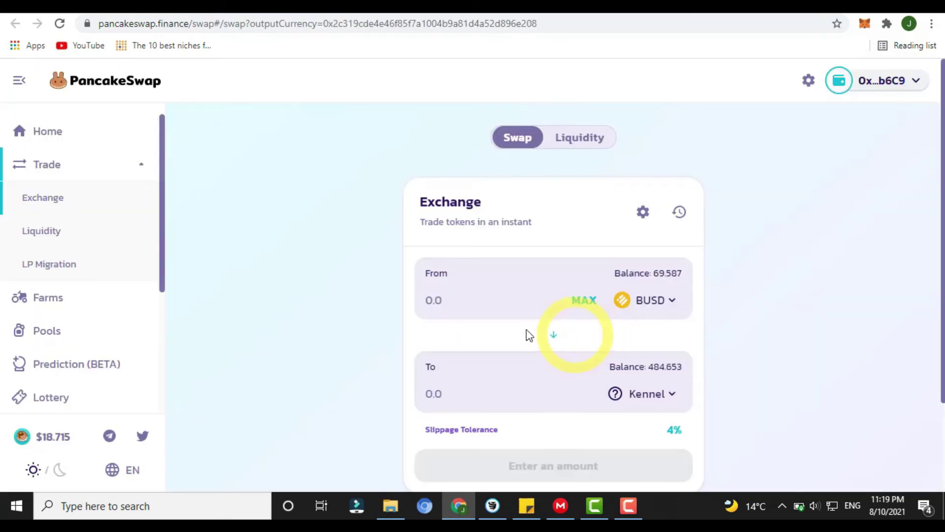
click(648, 393)
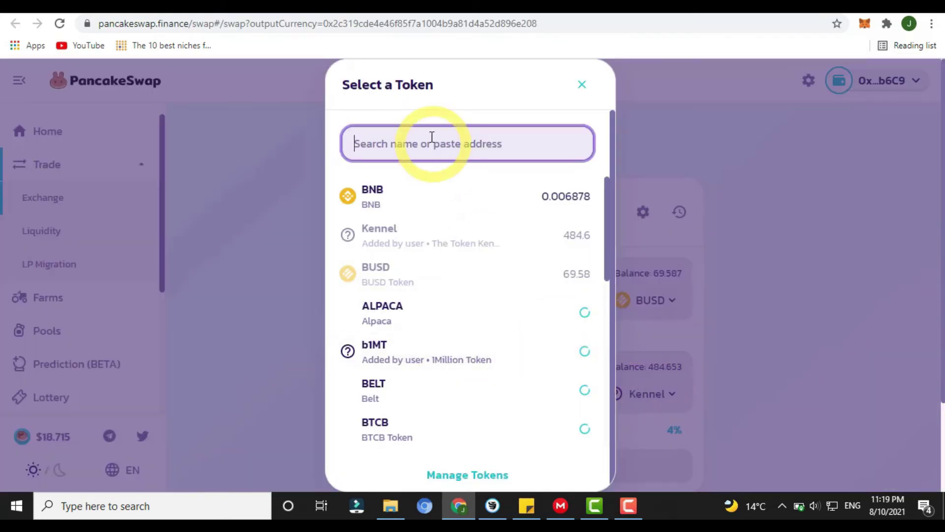
key(ctrl+v)
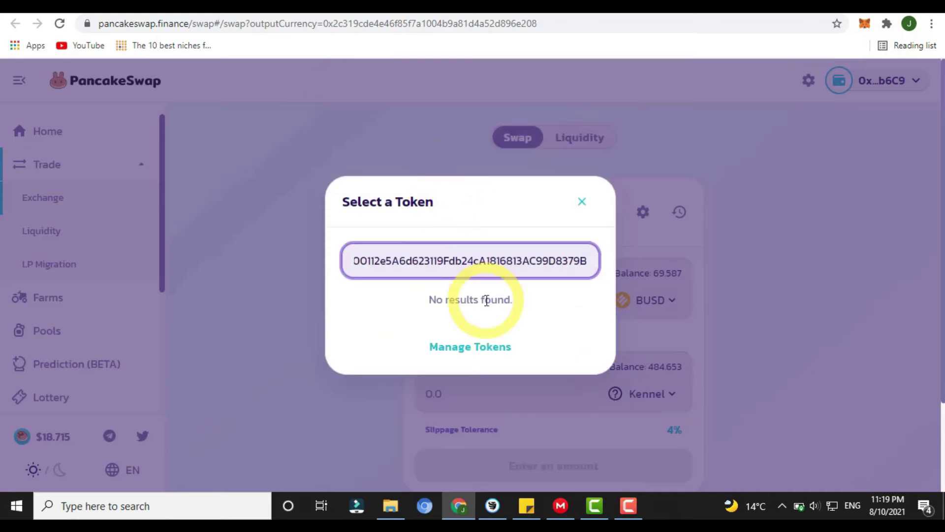
Acknowledge the import risk and import FAIR as the swap's output token.
click(559, 318)
click(353, 423)
click(555, 424)
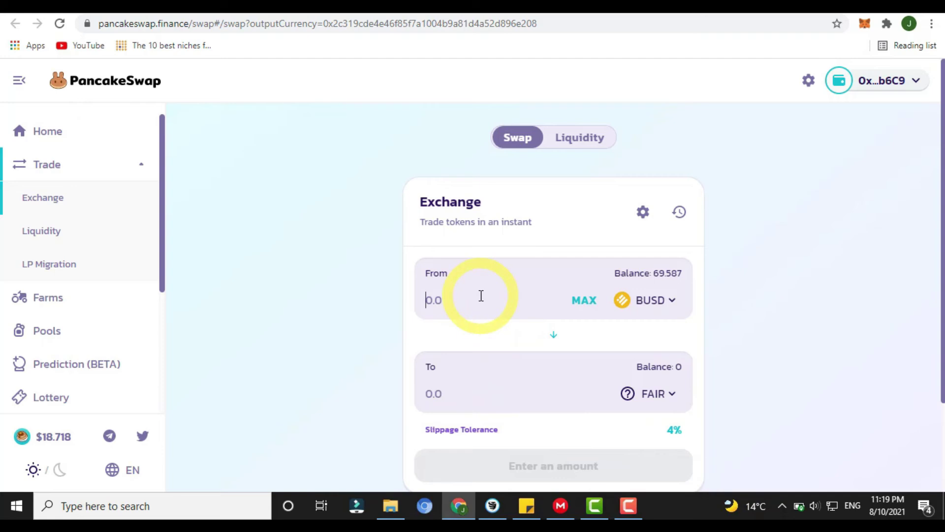
Set the From amount to 6 BUSD and the slippage tolerance to 6%.
text(5)
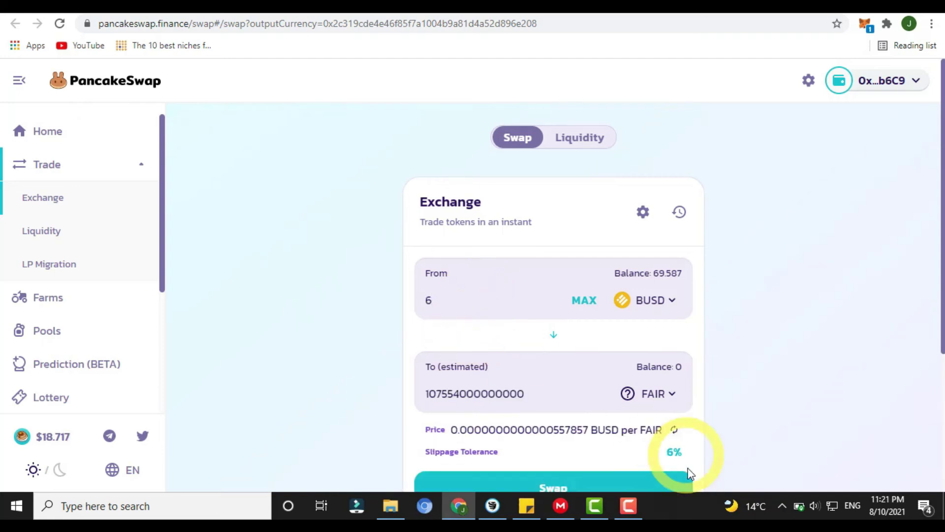
click(643, 212)
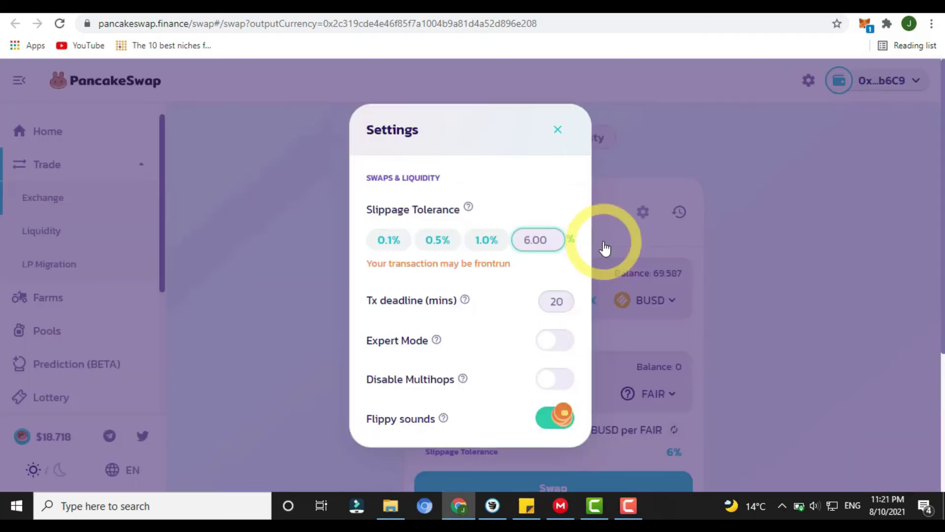
click(639, 487)
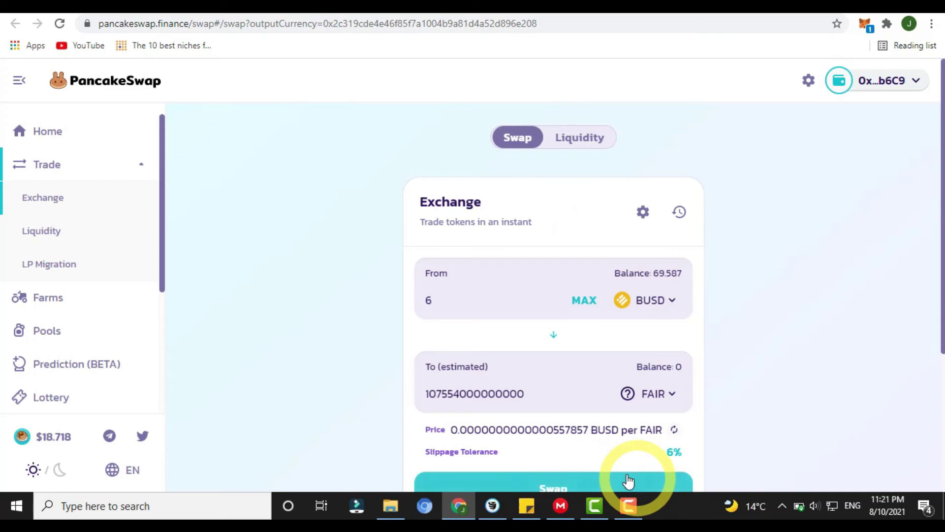
Swap 6 BUSD for FAIR, approve the transaction in MetaMask, and dismiss the submission dialog.
click(639, 487)
click(494, 427)
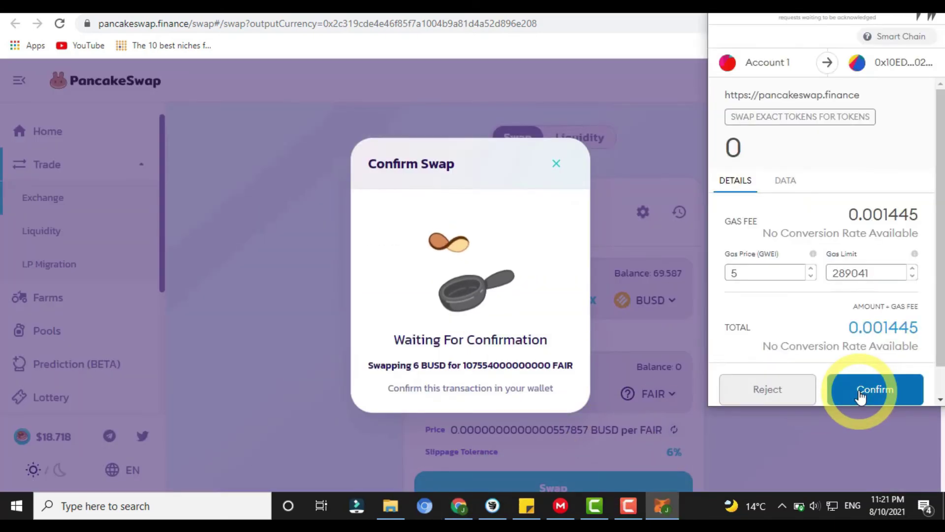
click(859, 391)
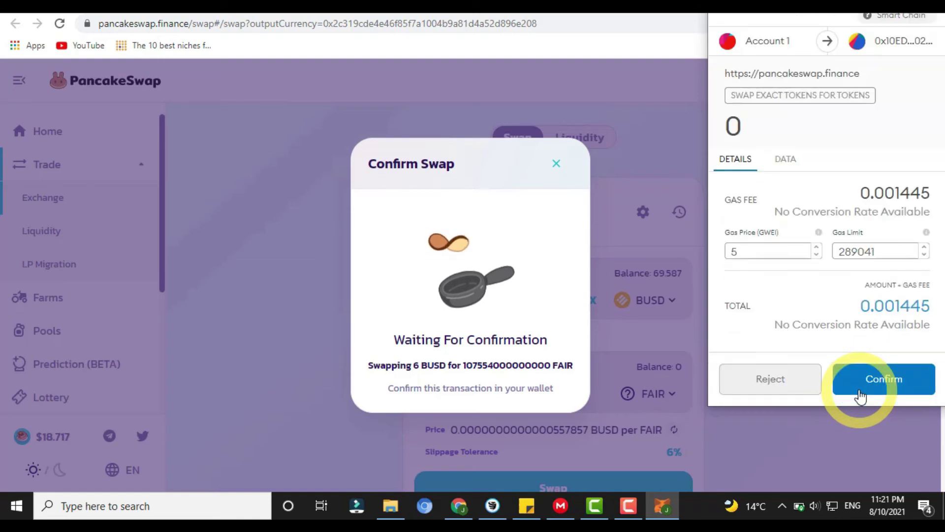
click(455, 409)
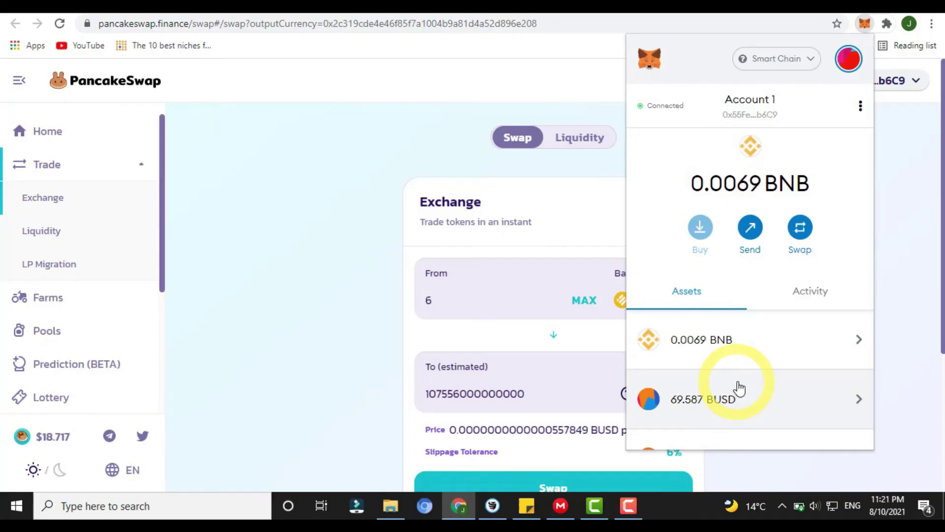
Add FAIR to the MetaMask wallet as a custom token using the copied Fair Stake contract address, then close the wallet.
scroll(739, 386, down, 3)
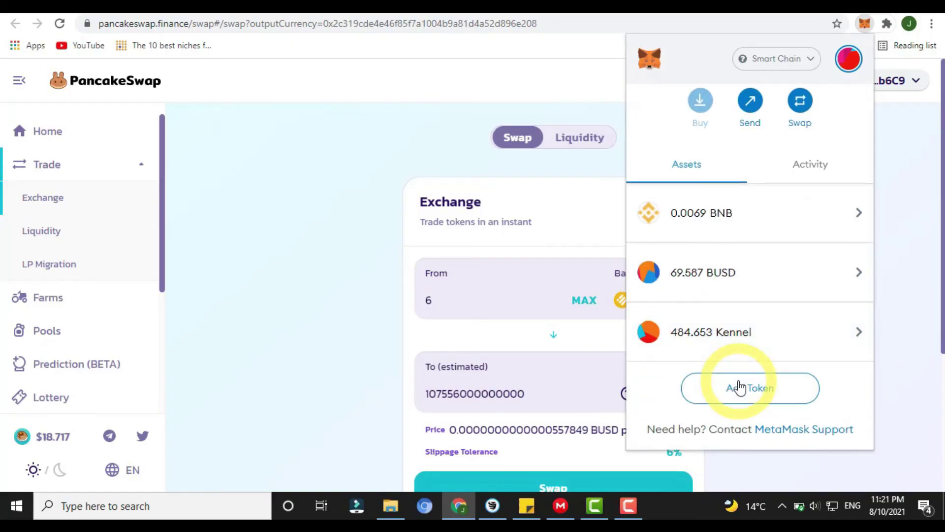
click(741, 389)
click(718, 215)
key(ctrl+v)
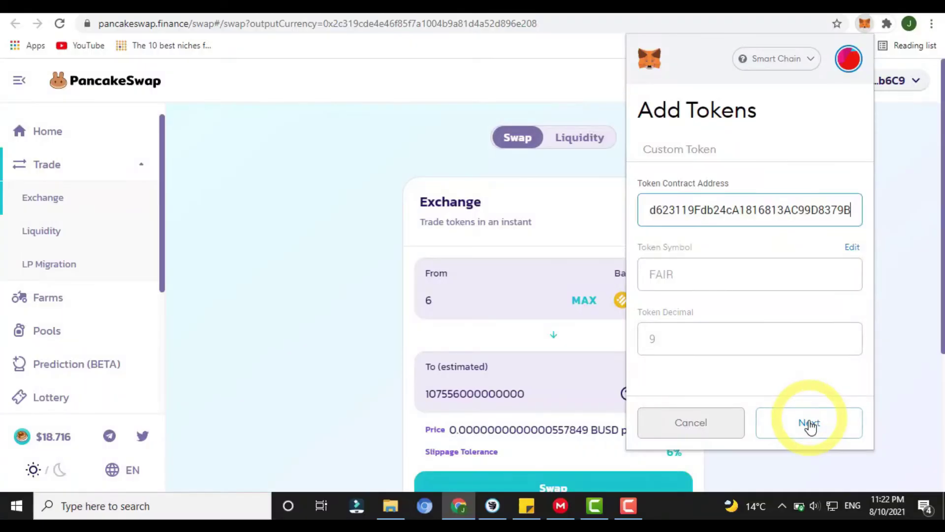
click(808, 421)
click(810, 423)
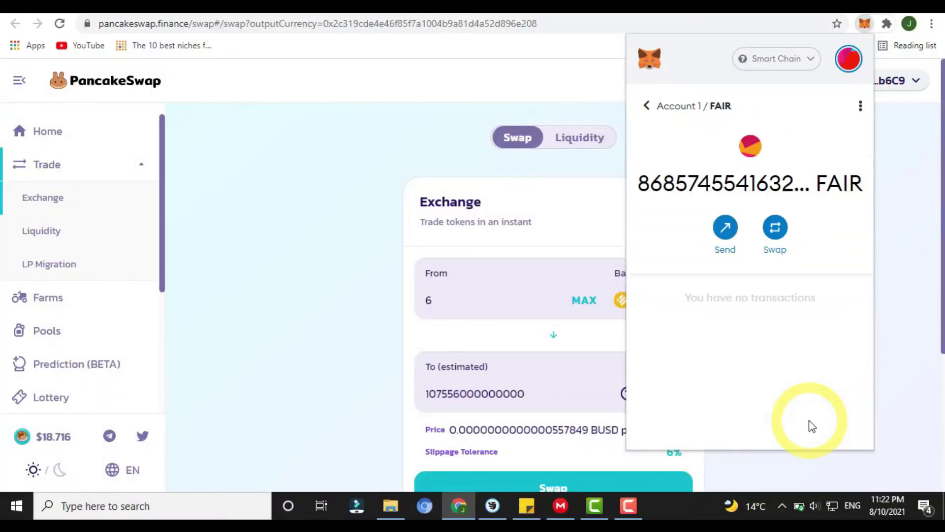
click(899, 232)
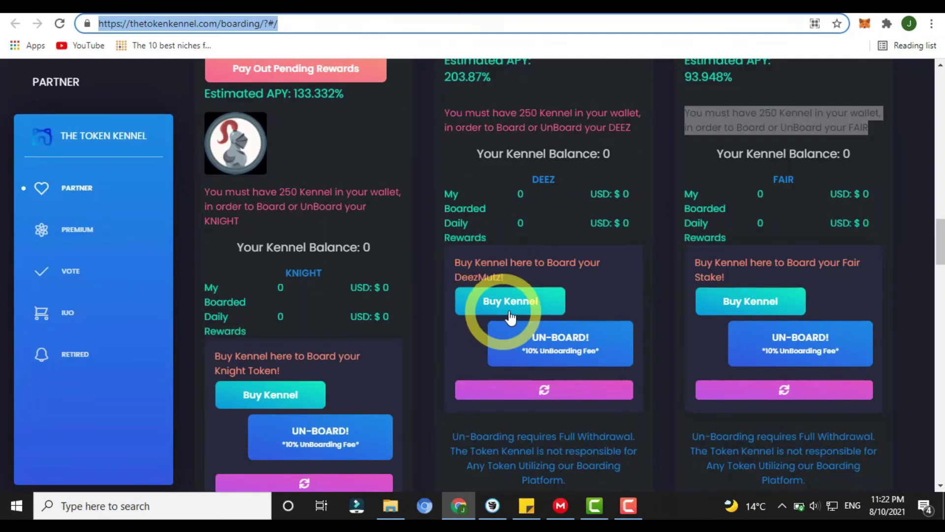
In The Token Kennel's Fair Stake pool, approve FAIR spending through MetaMask and review the balance available for boarding.
scroll(907, 305, up, 2)
click(908, 303)
scroll(769, 309, up, 1)
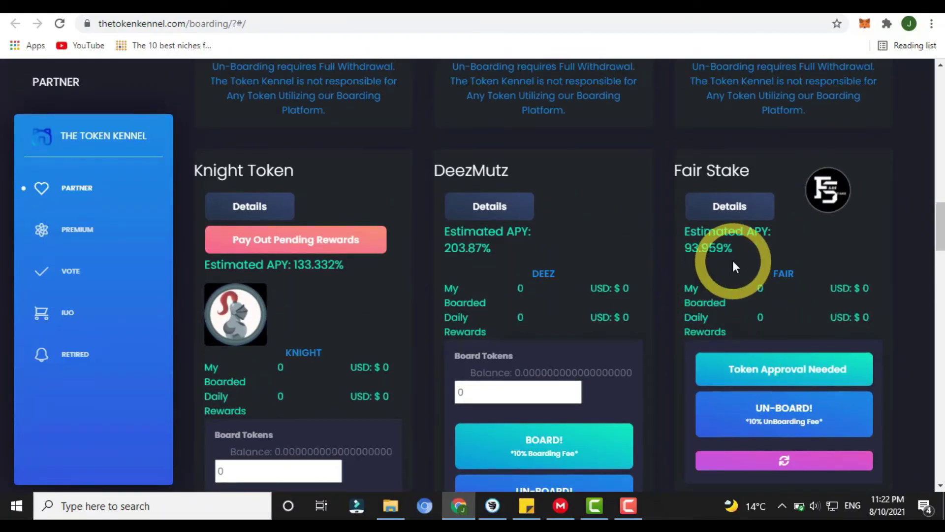
click(777, 376)
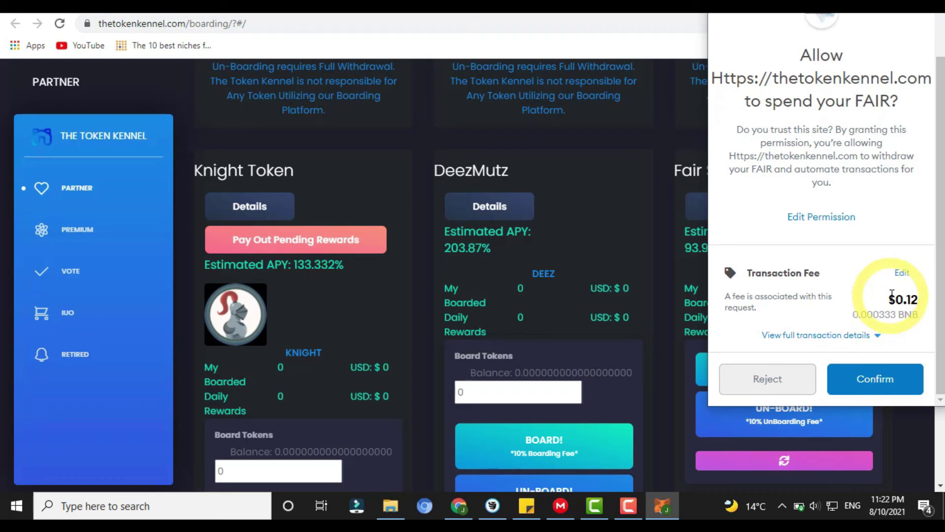
click(889, 389)
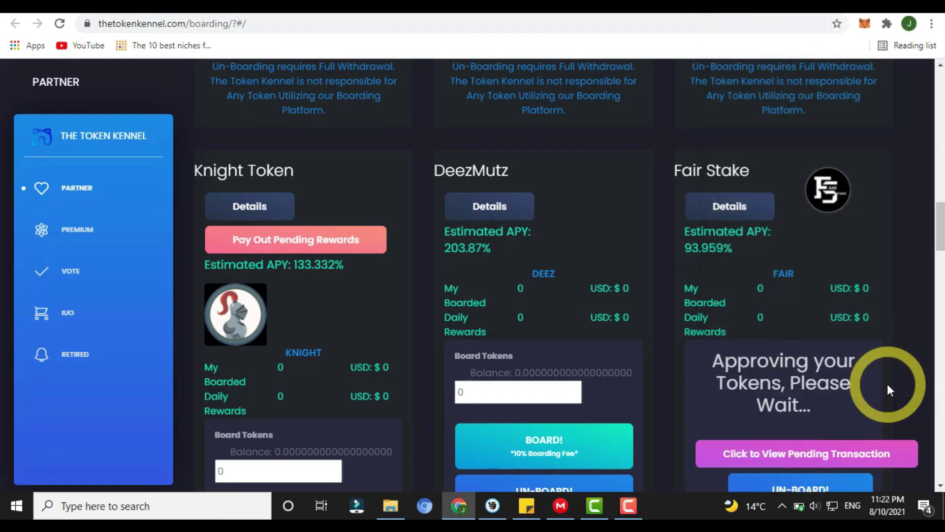
scroll(775, 254, down, 2)
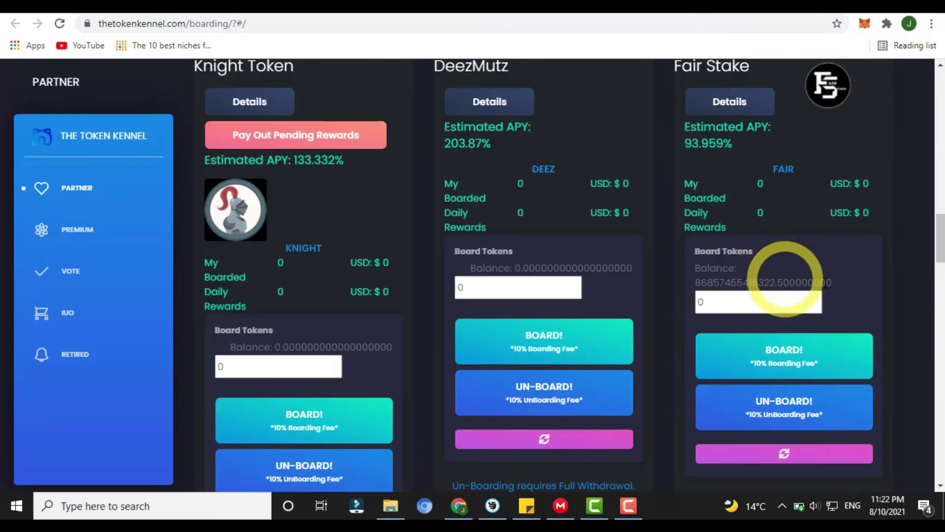
mouse_move(938, 249)
mouse_down()
mouse_move(930, 228)
mouse_move(938, 233)
mouse_up()
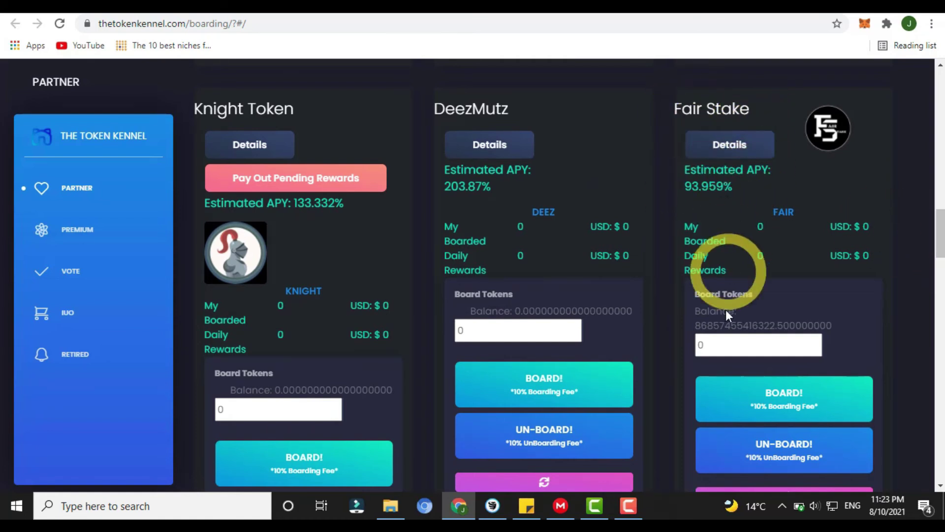
Board the entire available FAIR balance in the Fair Stake pool and confirm the contract interaction in MetaMask.
double_click(725, 325)
key(ctrl+c)
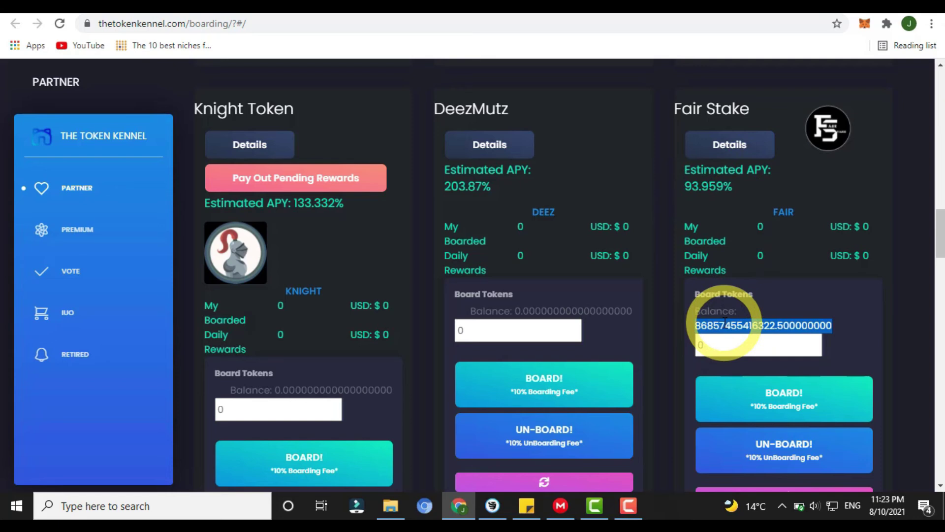
click(726, 345)
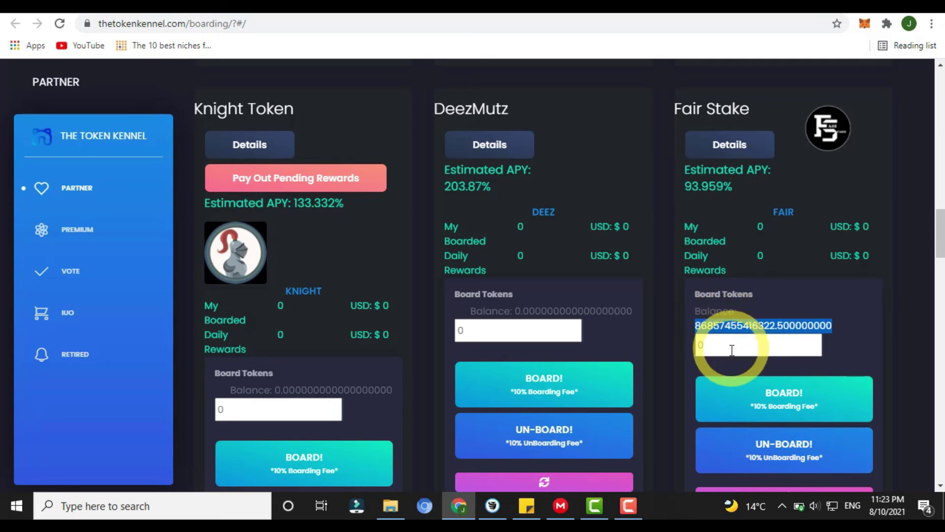
key(ctrl+v)
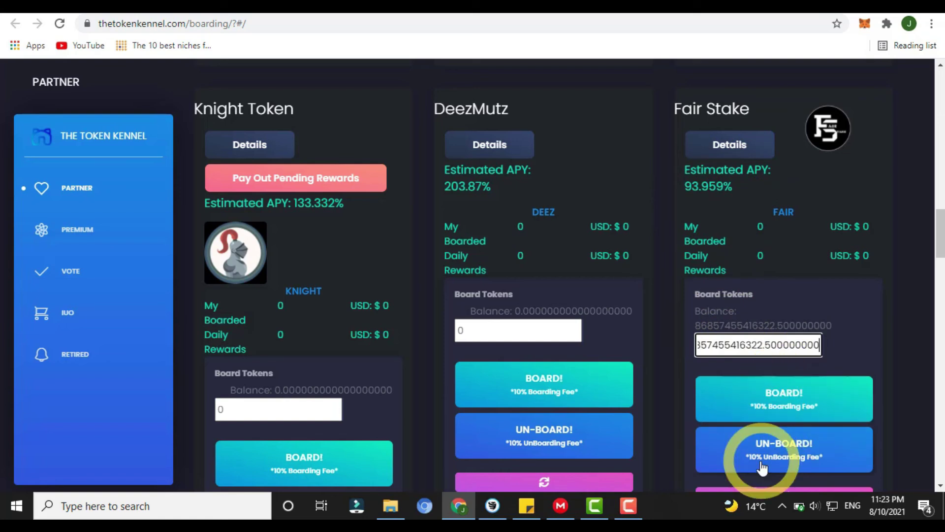
scroll(817, 441, down, 2)
click(758, 325)
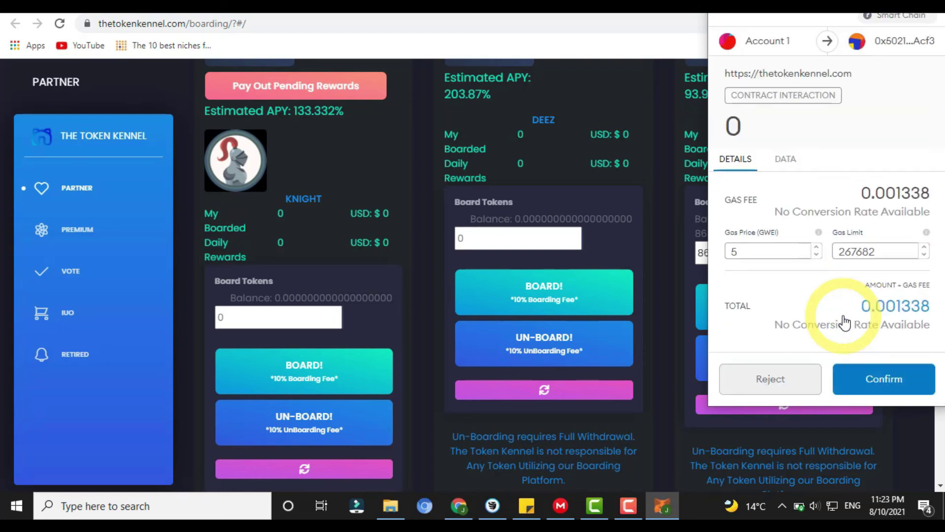
click(873, 378)
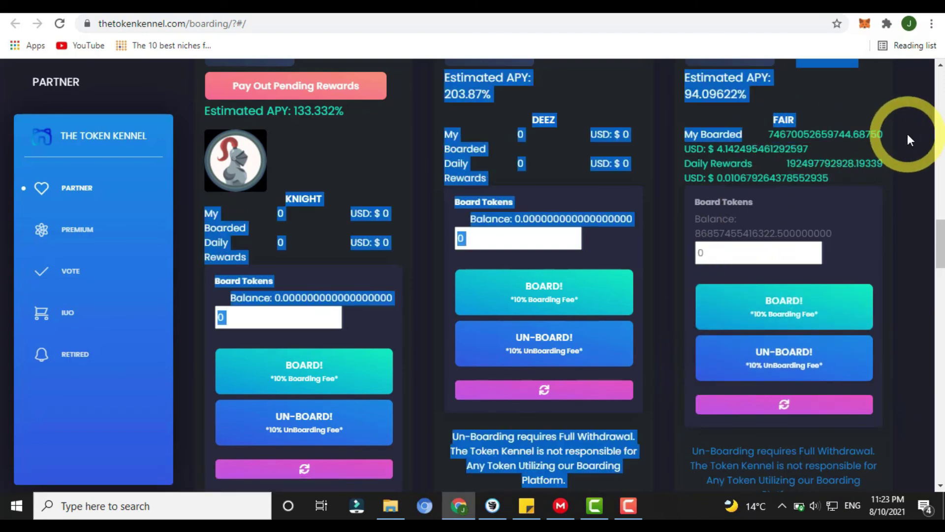
Check the Fair Stake pool's boarded amount, daily rewards and estimated APY, and read the project description and contract on fairstake.io.
double_click(887, 135)
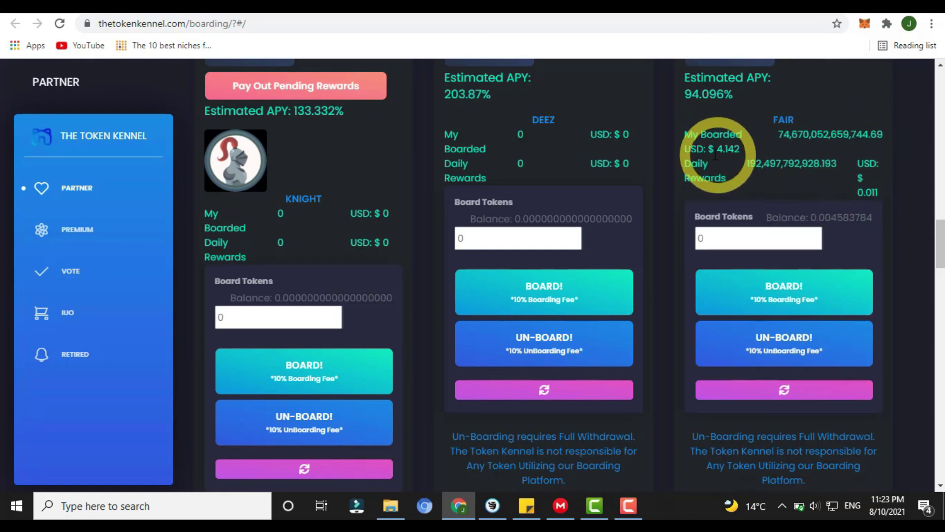
scroll(745, 177, up, 2)
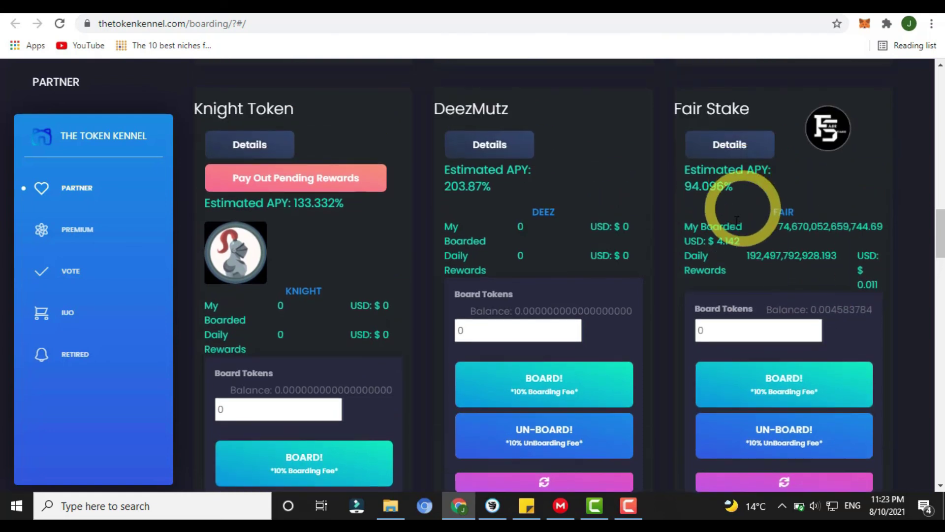
drag(684, 186, 739, 186)
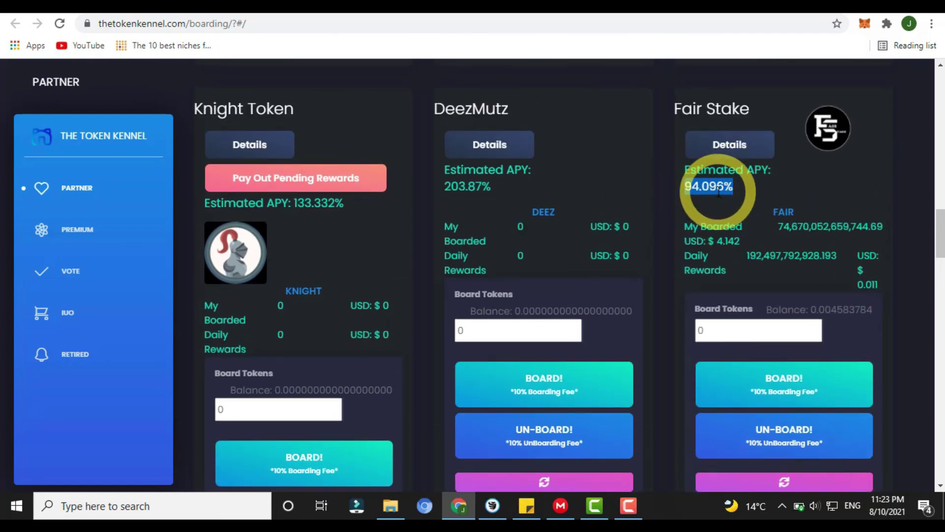
drag(102, 150, 345, 389)
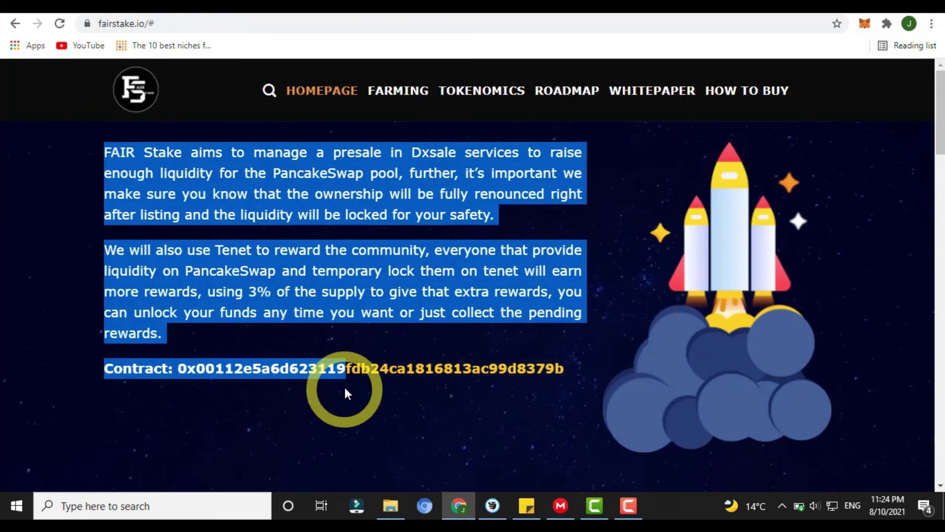
click(231, 331)
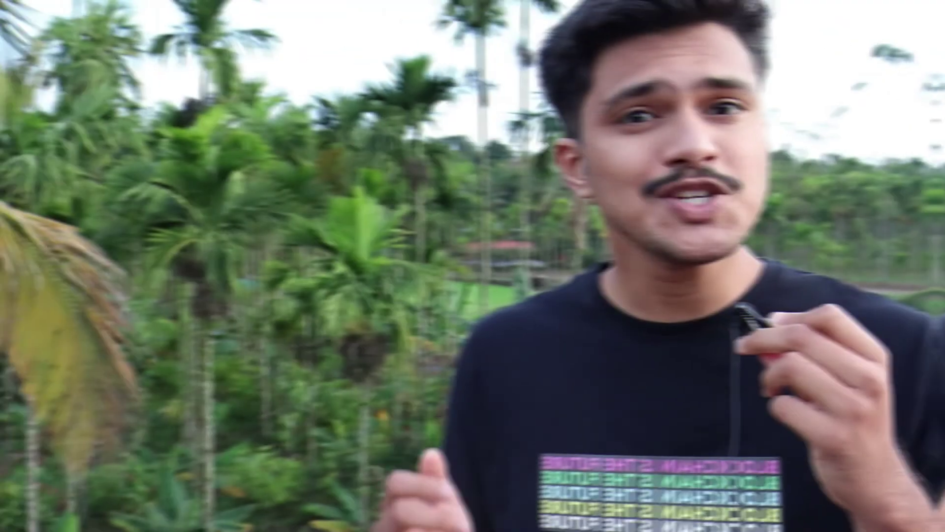